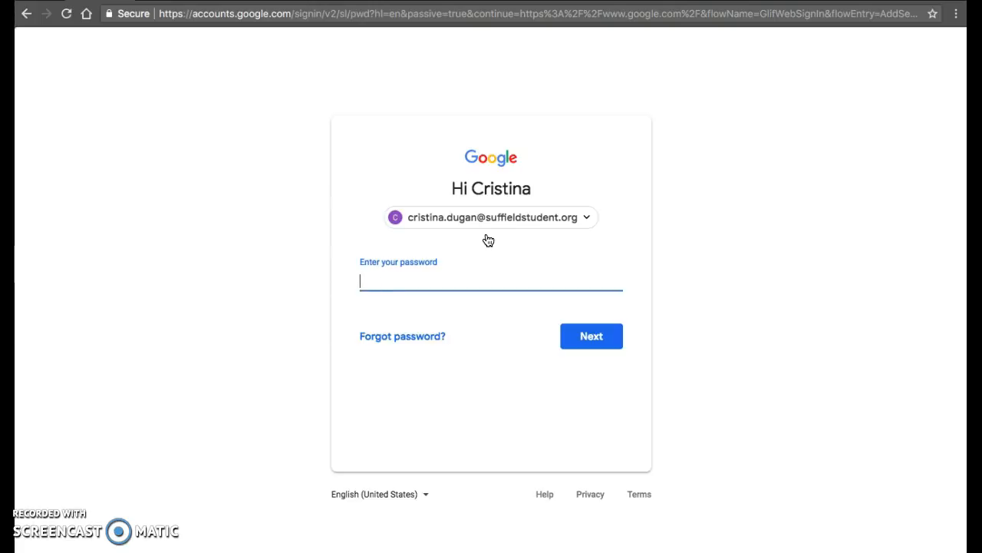
Sign in to the Google account by submitting the account password, and open Google Drive.
{"action": "key", "text": "Return"}
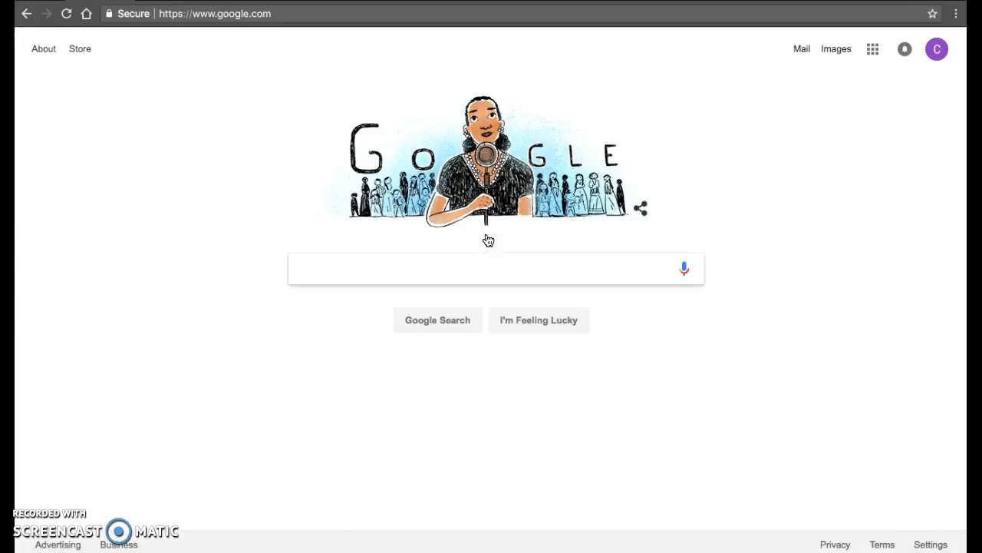
{"action": "left_click", "coordinate": [870, 59]}
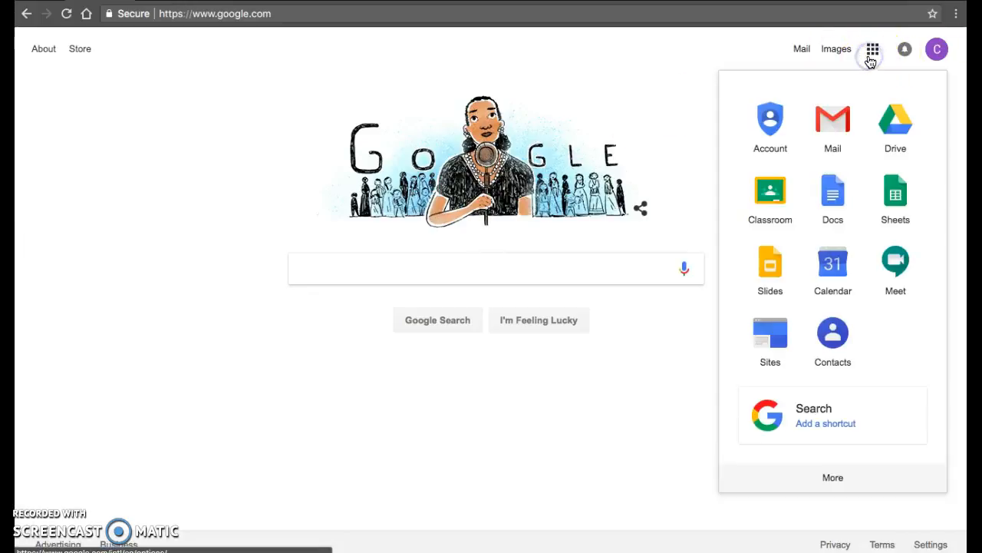
{"action": "left_click", "coordinate": [887, 137]}
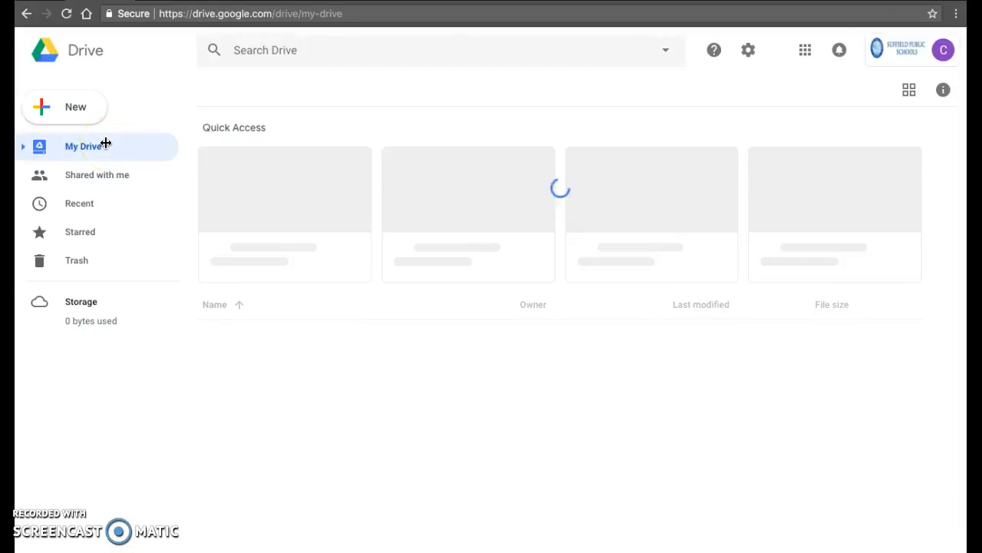
Create a new folder named "Math Period 3" in My Drive.
{"action": "left_click", "coordinate": [79, 114]}
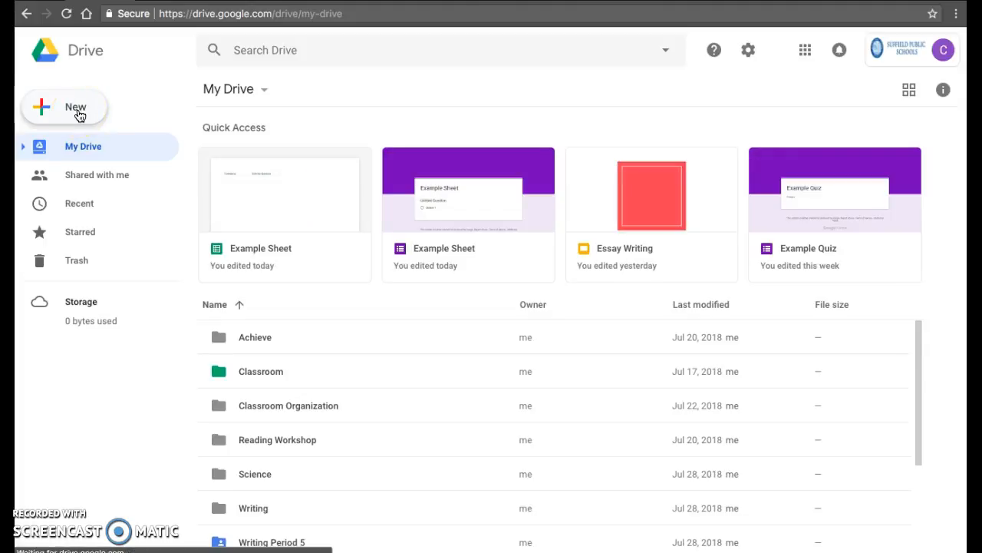
{"action": "left_click", "coordinate": [79, 115]}
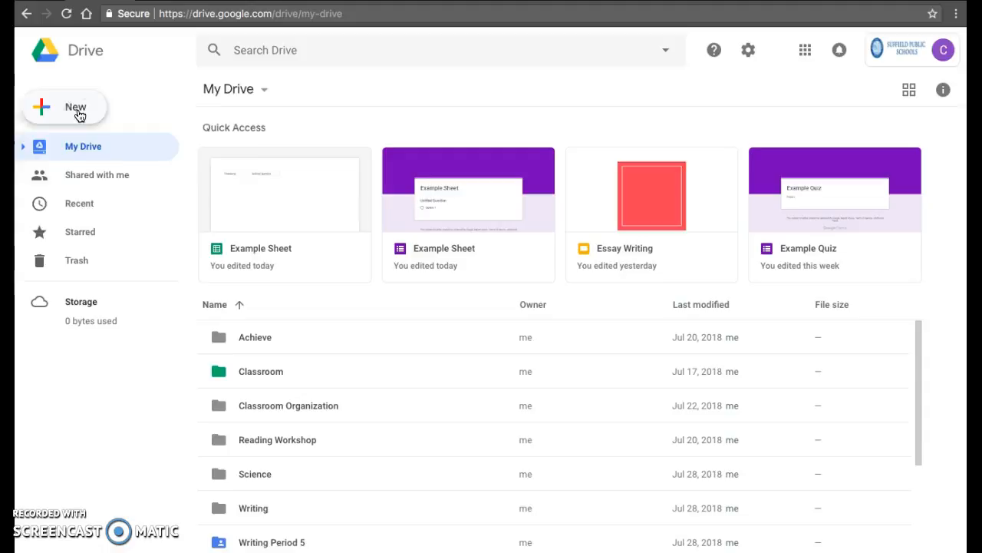
{"action": "left_click", "coordinate": [81, 115]}
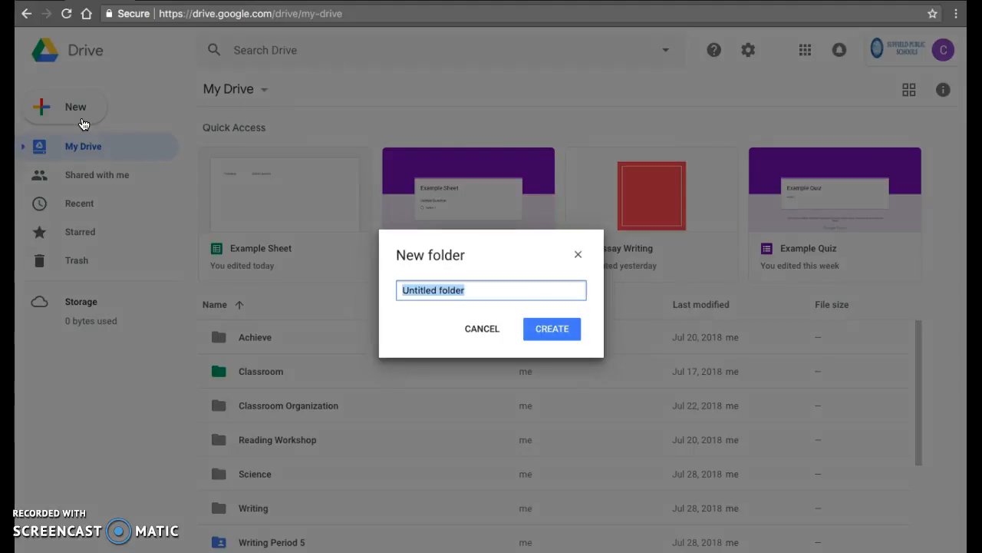
{"action": "type", "text": "Math Period 3"}
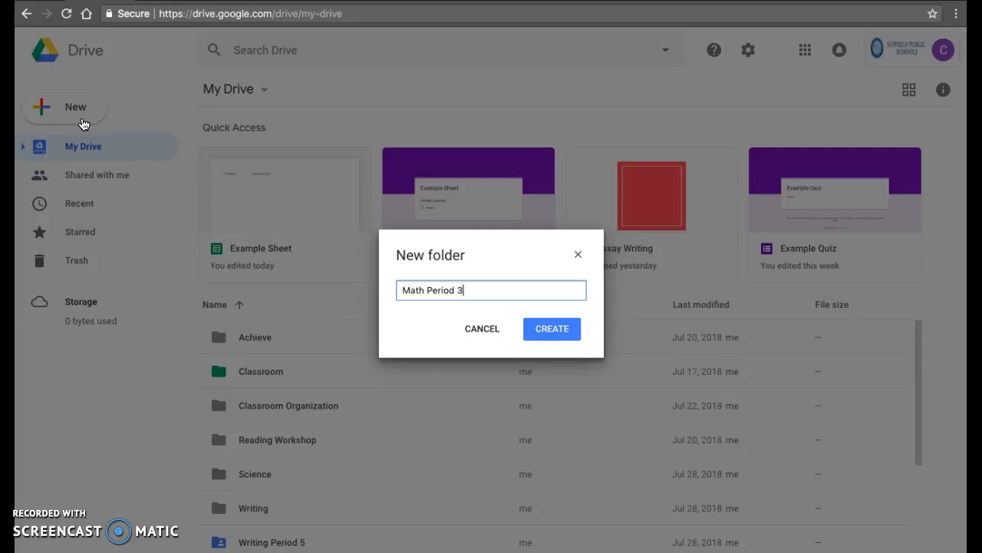
{"action": "key", "text": "Return"}
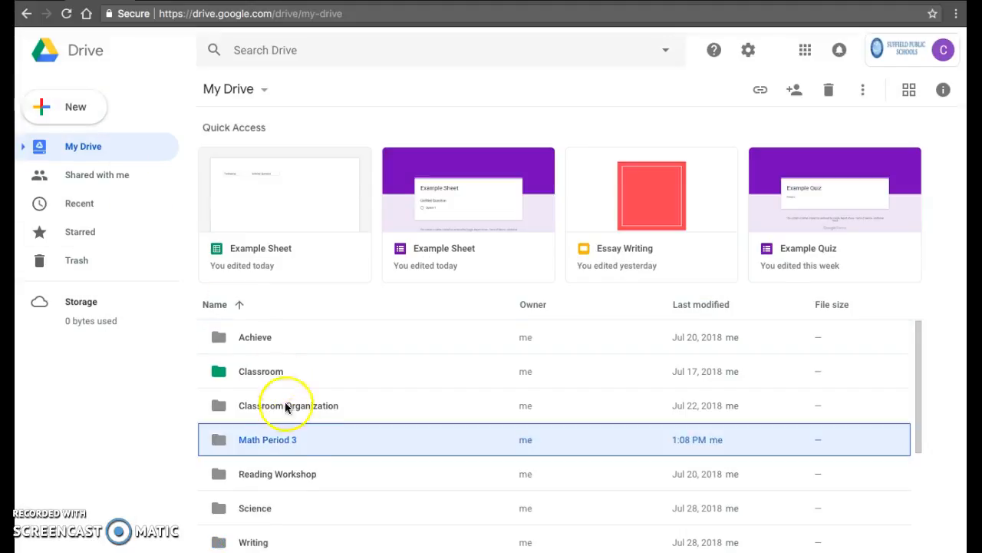
Create a blank Google Sheets spreadsheet inside the Math Period 3 folder.
{"action": "double_click", "coordinate": [274, 440]}
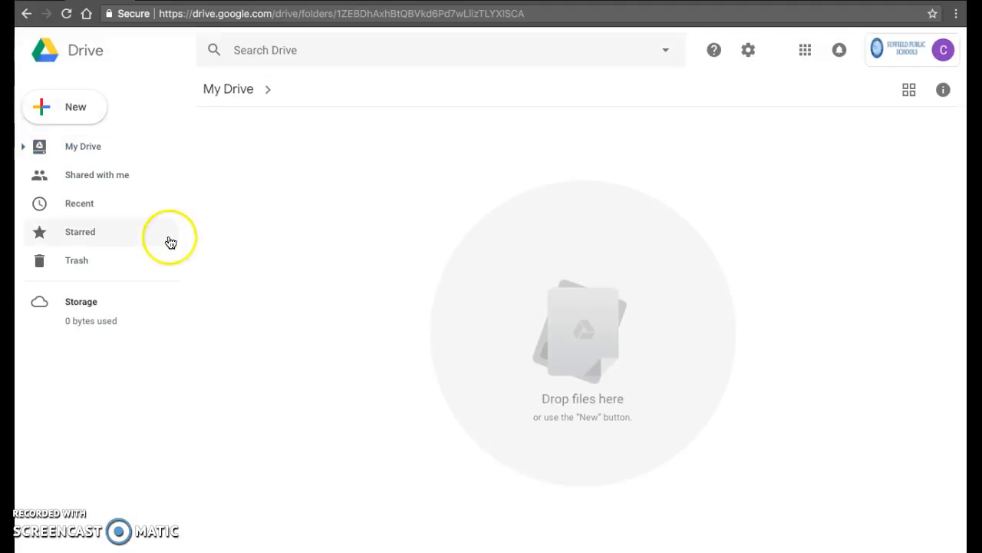
{"action": "left_click", "coordinate": [50, 115]}
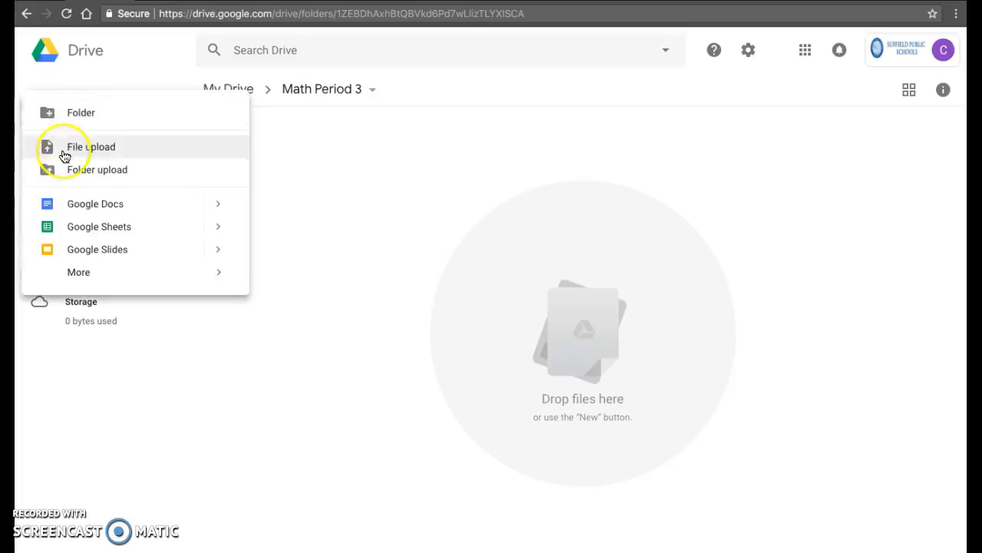
{"action": "left_click", "coordinate": [86, 228]}
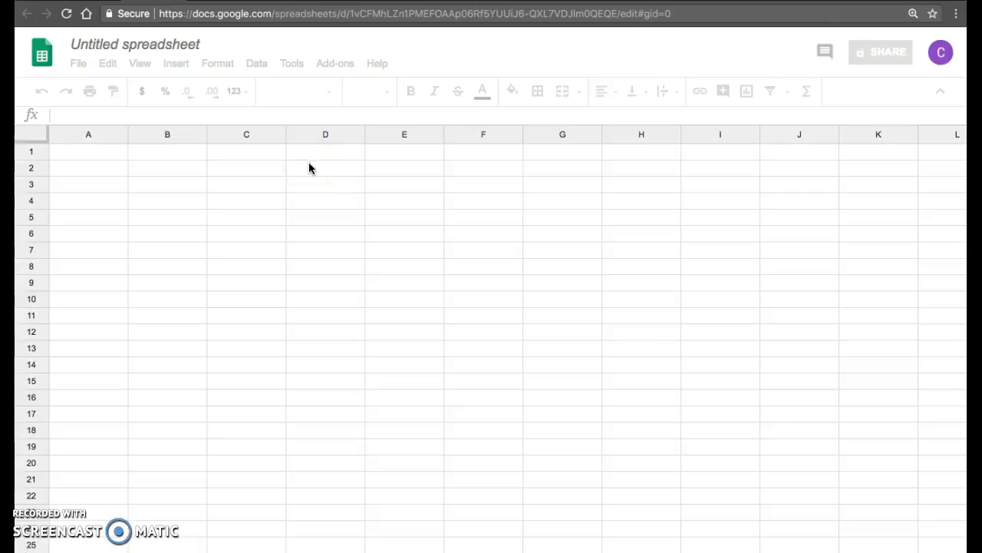
Rename the untitled spreadsheet as "Fraction Unit Grades" and select cell A1.
{"action": "left_click", "coordinate": [100, 44]}
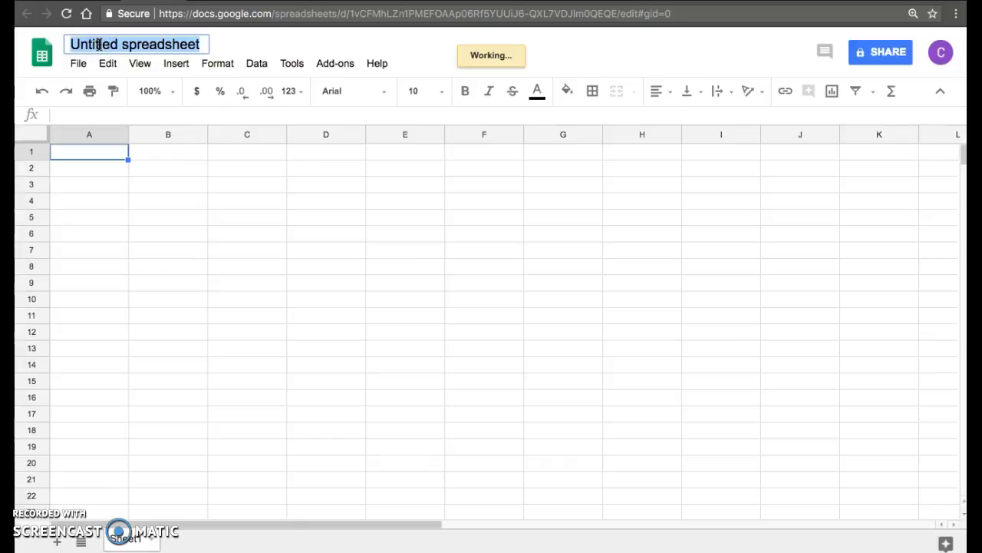
{"action": "type", "text": "M"}
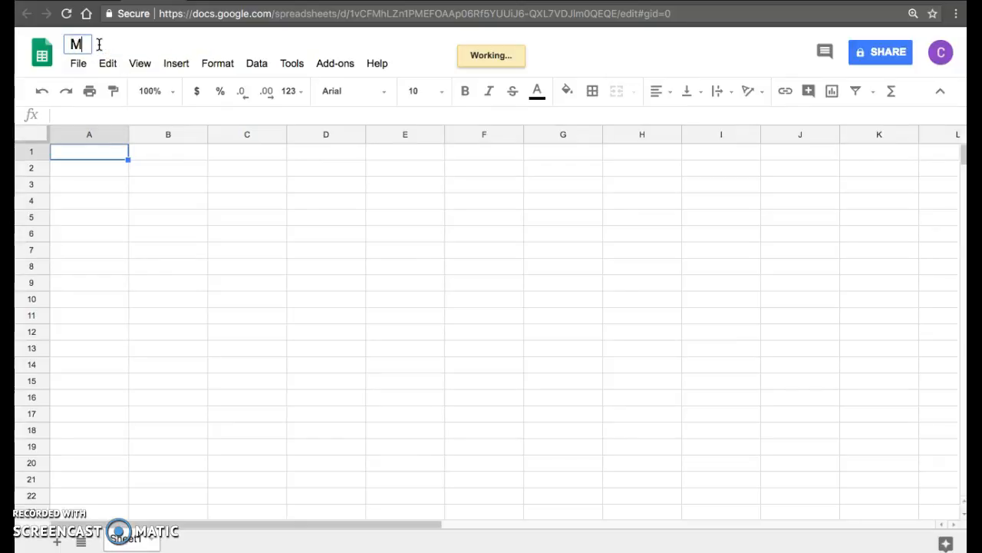
{"action": "key", "text": "BackSpace"}
{"action": "type", "text": "Fraction Unit Grades"}
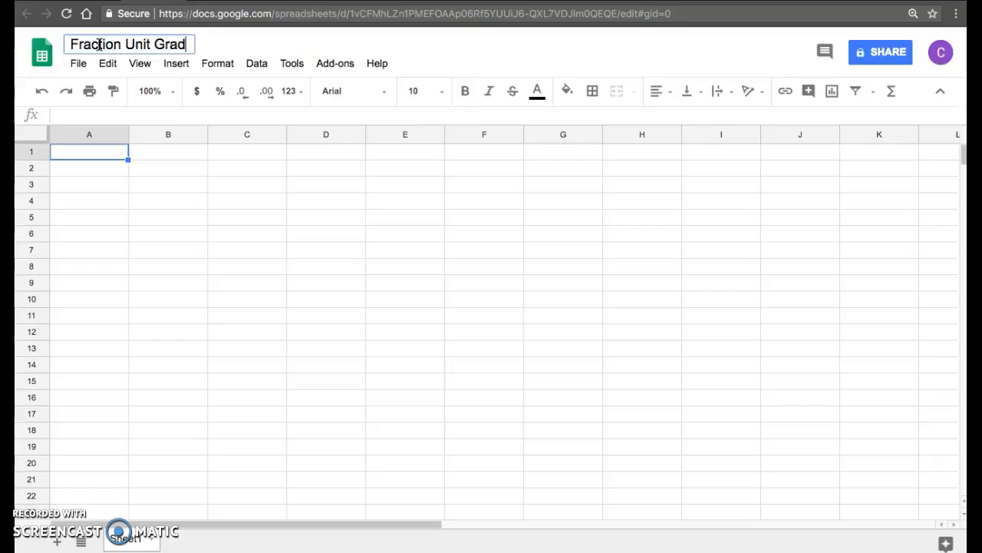
{"action": "key", "text": "Return"}
{"action": "left_click", "coordinate": [110, 158]}
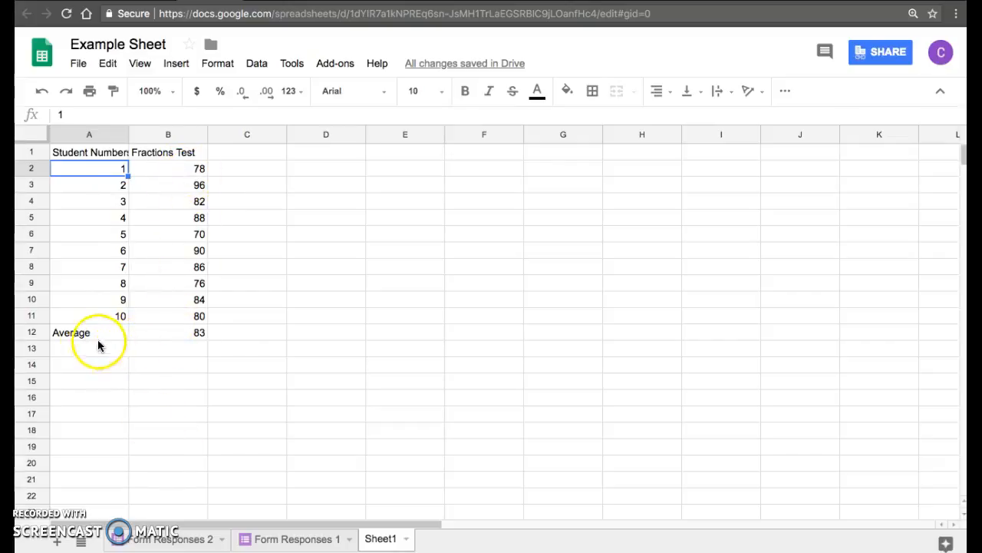
Clear the average formula from cell B12 below the Fractions Test scores.
{"action": "left_click", "coordinate": [175, 333]}
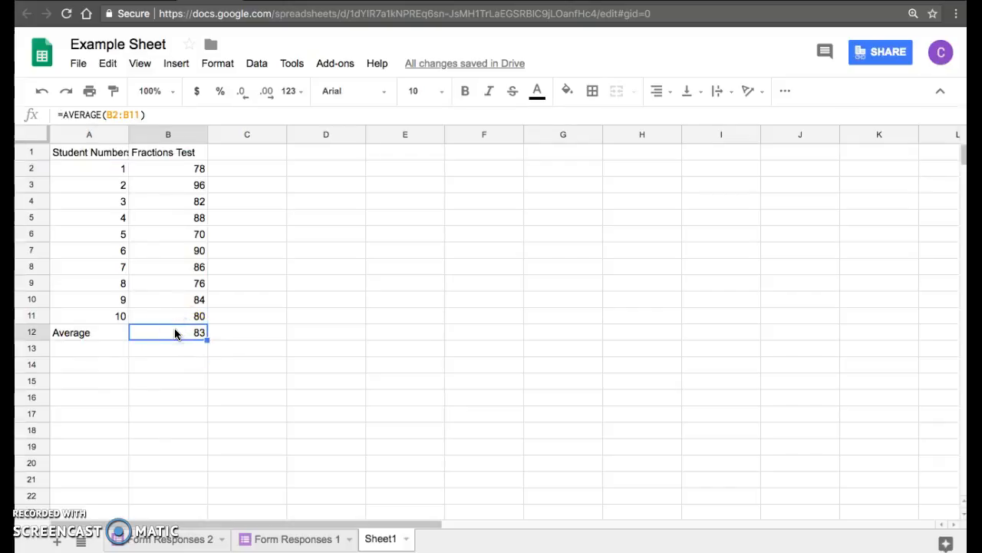
{"action": "key", "text": "Delete"}
{"action": "key", "text": "Left"}
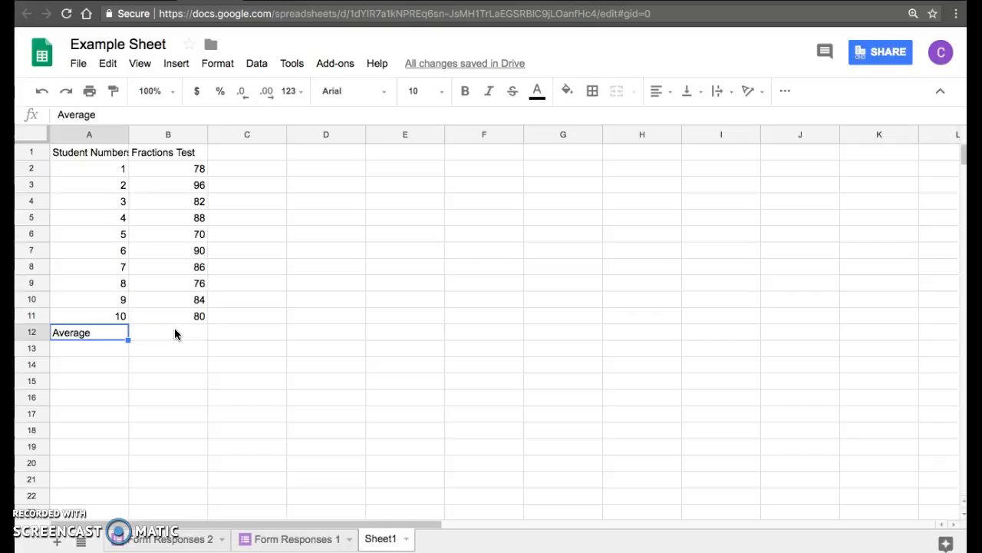
Calculate the Fractions Test average in cell B12 with the formula =AVERAGE(B2:B11).
{"action": "left_click", "coordinate": [175, 334]}
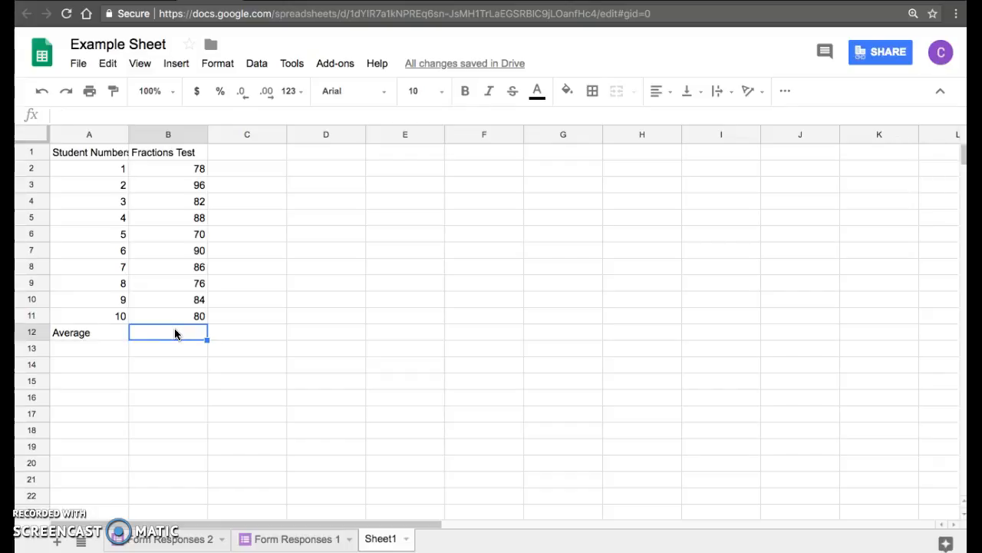
{"action": "type", "text": "="}
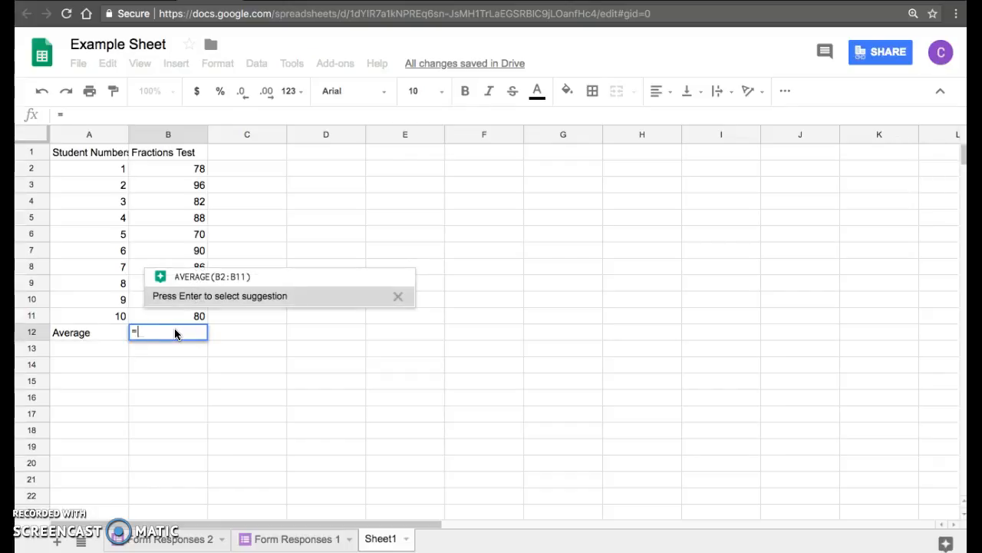
{"action": "type", "text": "aver"}
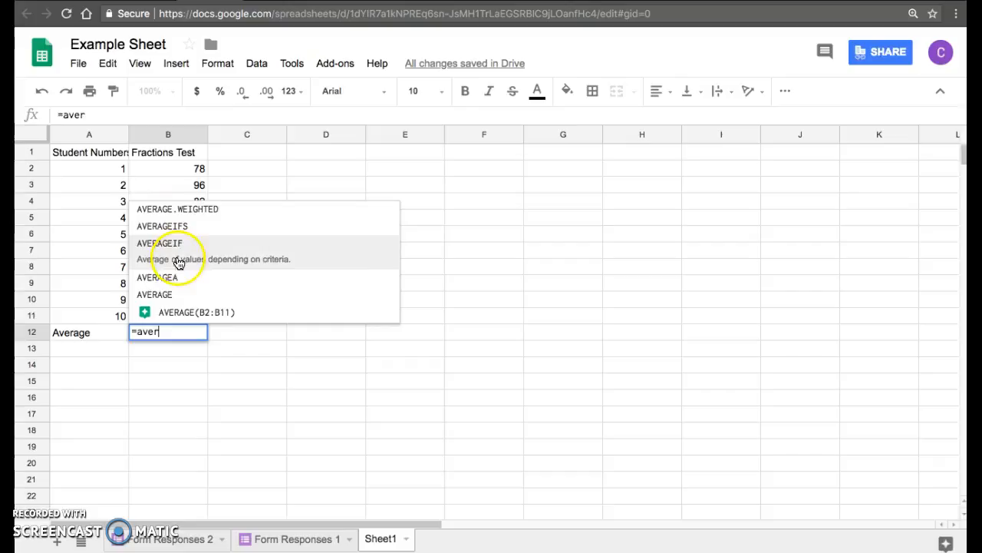
{"action": "left_click", "coordinate": [165, 293]}
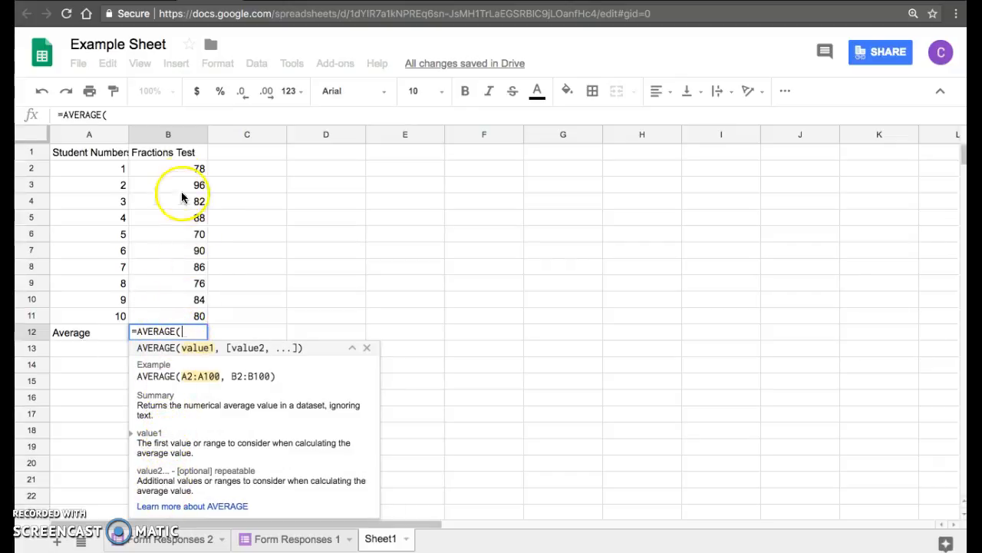
{"action": "left_click", "coordinate": [177, 168]}
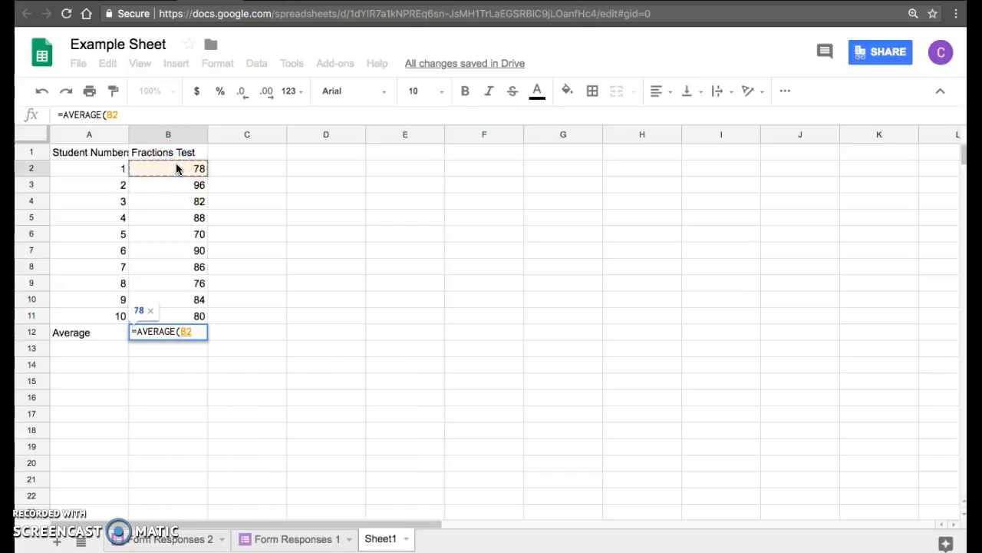
{"action": "key", "text": "shift+Down"}
{"action": "key", "text": "shift+Down"}
{"action": "key", "text": "shift+Down"}
{"action": "key", "text": "shift+Down"}
{"action": "key", "text": "shift+Down"}
{"action": "key", "text": "shift+Down"}
{"action": "key", "text": "shift+Down"}
{"action": "key", "text": "shift+Down"}
{"action": "key", "text": "shift+Down"}
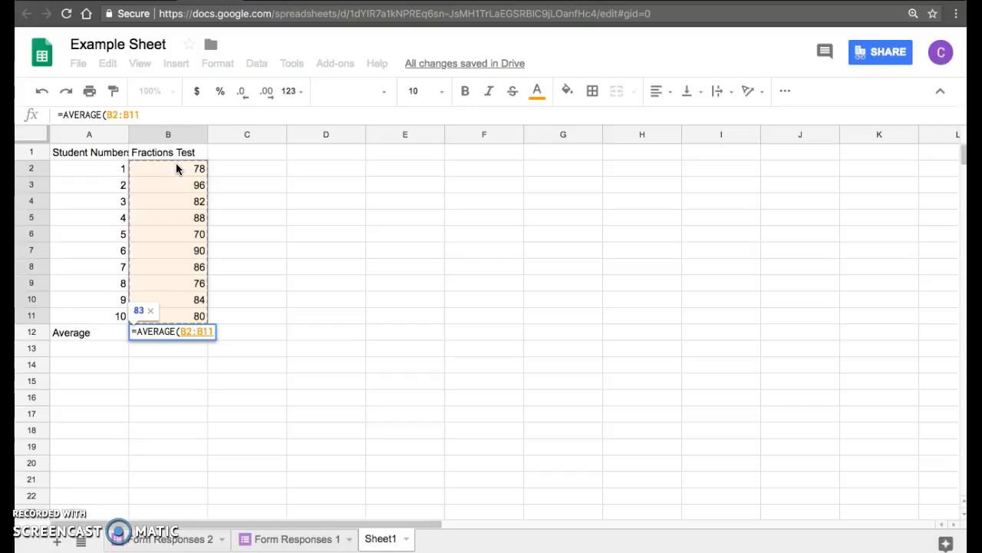
{"action": "key", "text": "Return"}
{"action": "left_click", "coordinate": [167, 351]}
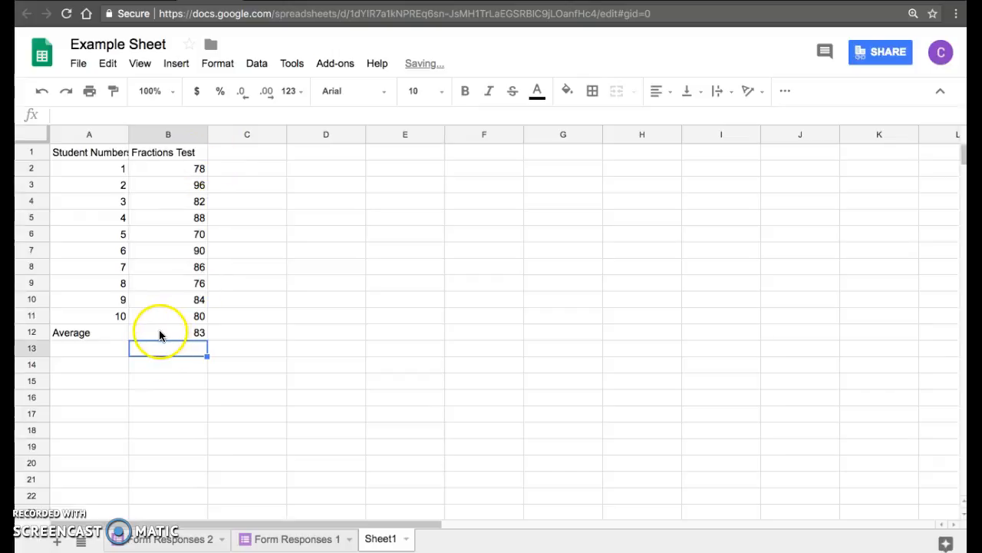
{"action": "left_click", "coordinate": [160, 335]}
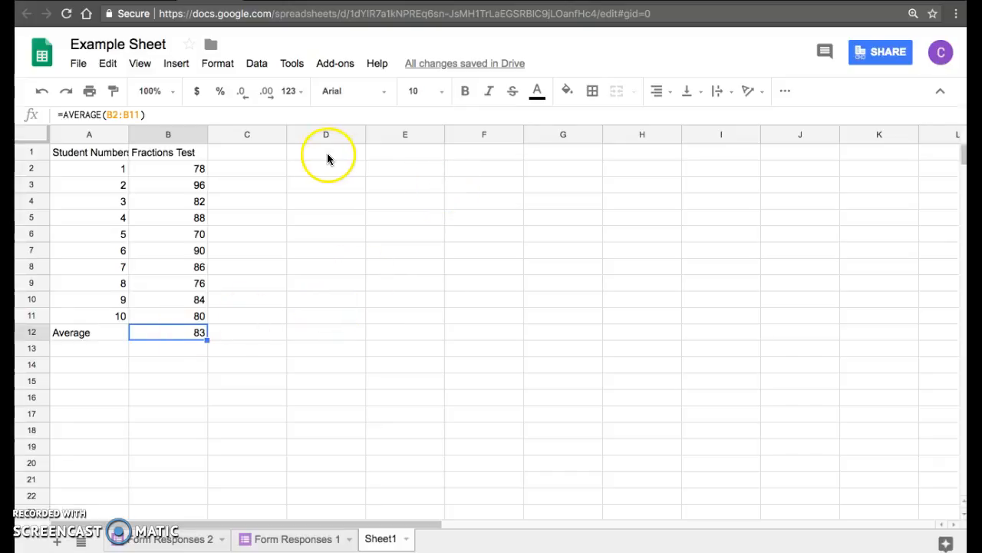
Open the gallery of available add-ons and filter it to the Education category.
{"action": "left_click", "coordinate": [337, 68]}
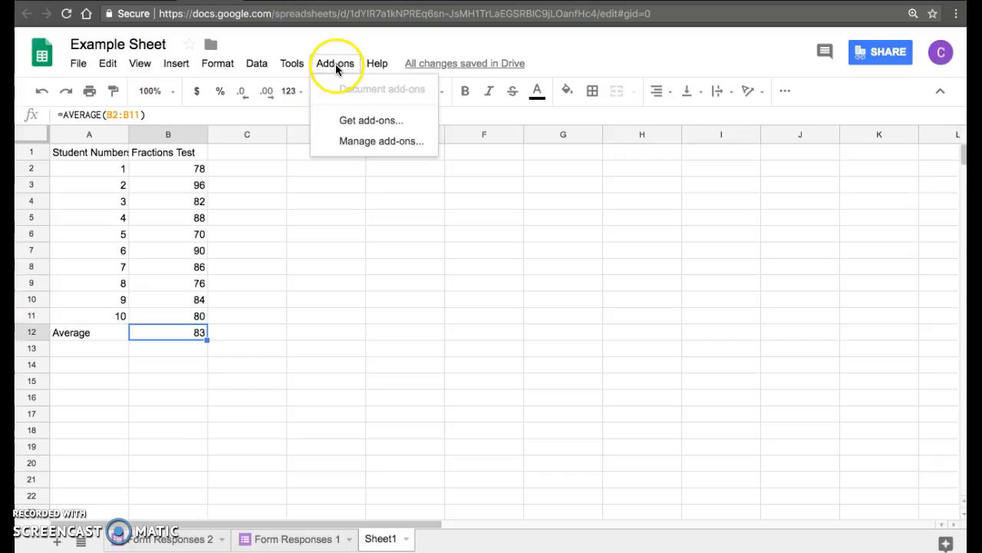
{"action": "left_click", "coordinate": [350, 122]}
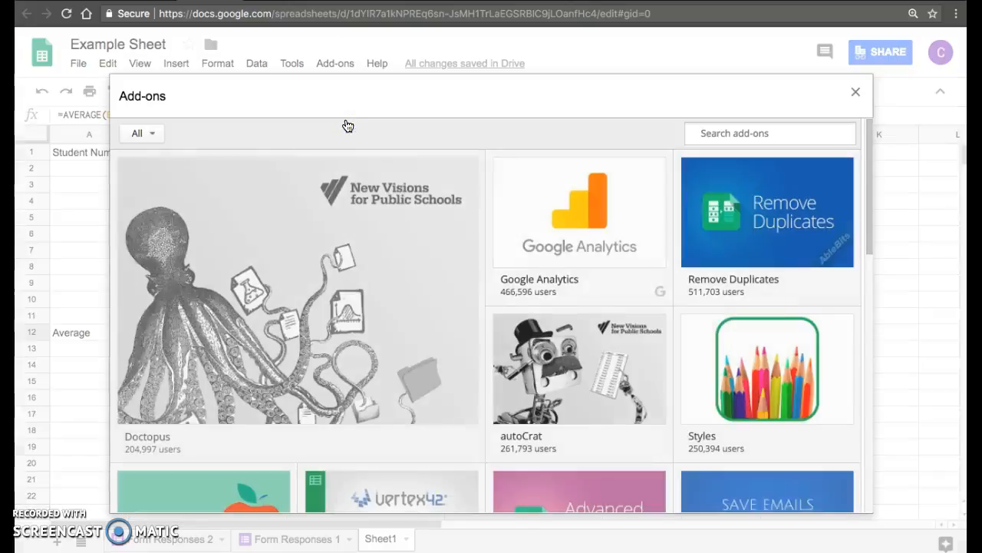
{"action": "left_click", "coordinate": [148, 135]}
{"action": "left_click", "coordinate": [150, 228]}
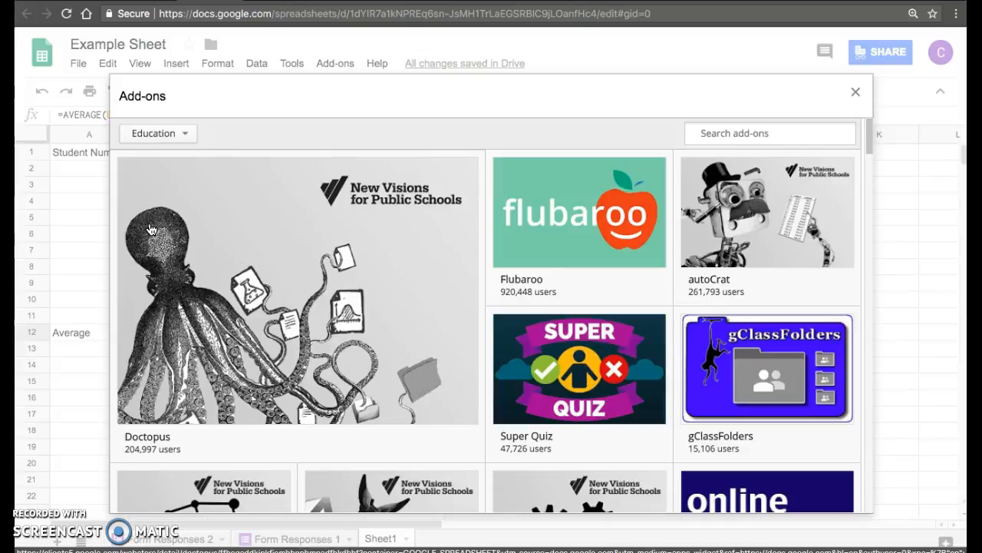
Examine the Education add-ons, including the descriptions of Flubaroo and Flippity, and close the gallery.
{"action": "mouse_move", "coordinate": [537, 227]}
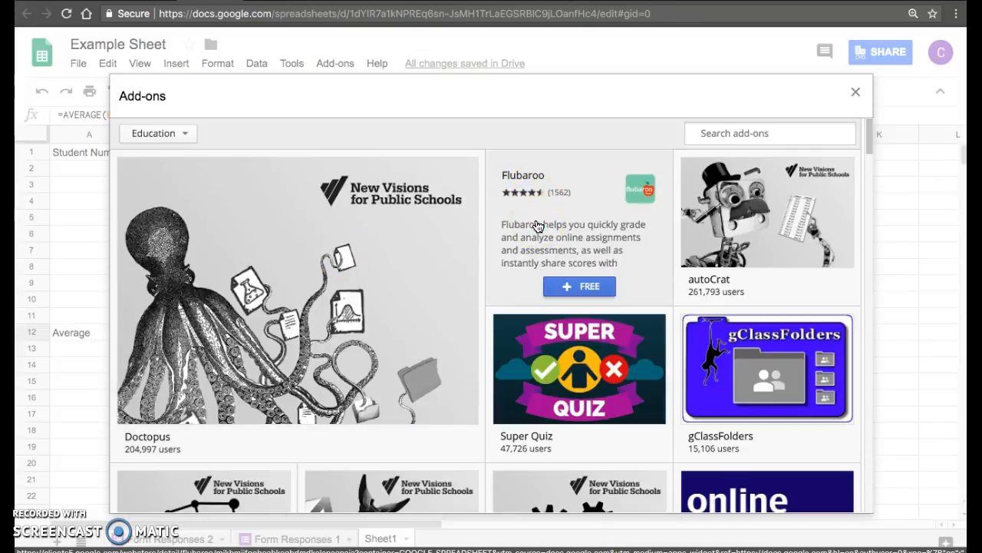
{"action": "left_click", "coordinate": [564, 233]}
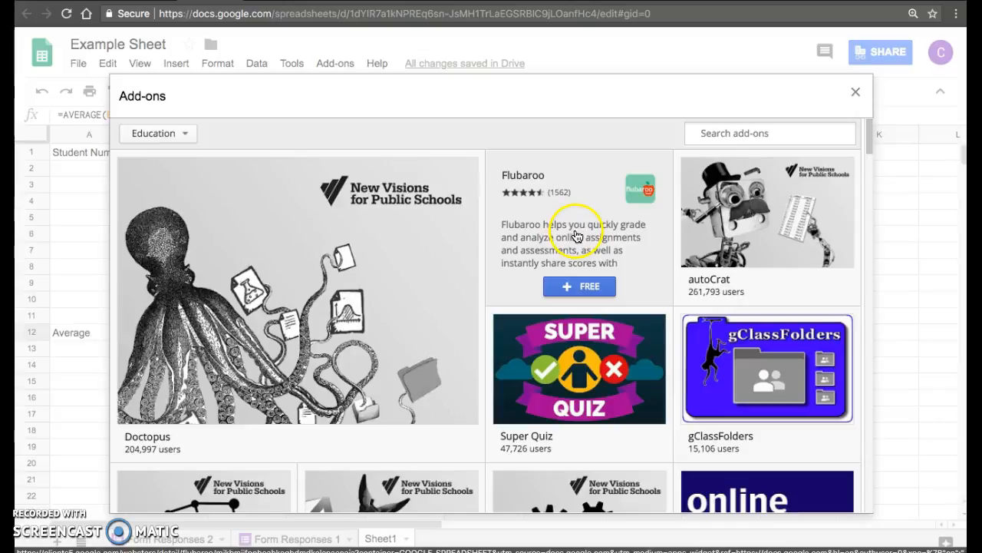
{"action": "scroll", "coordinate": [394, 340], "scroll_direction": "down", "scroll_amount": 5}
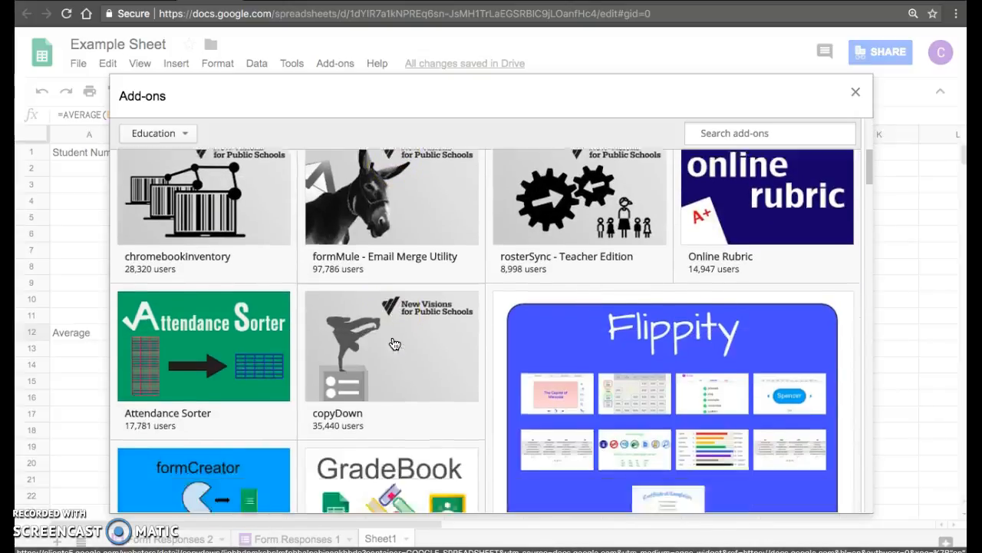
{"action": "scroll", "coordinate": [394, 343], "scroll_direction": "down", "scroll_amount": 2}
{"action": "mouse_move", "coordinate": [603, 330]}
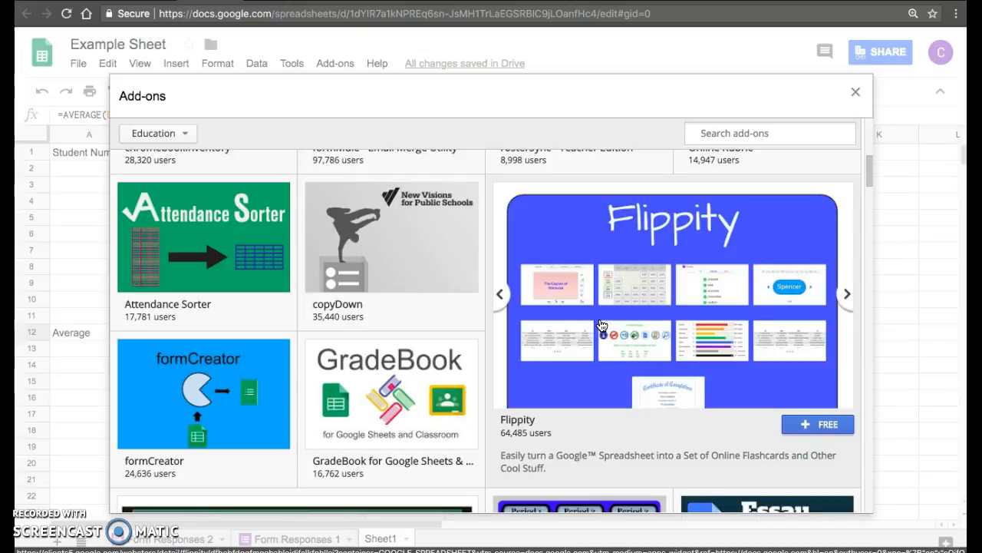
{"action": "scroll", "coordinate": [602, 324], "scroll_direction": "up", "scroll_amount": 3}
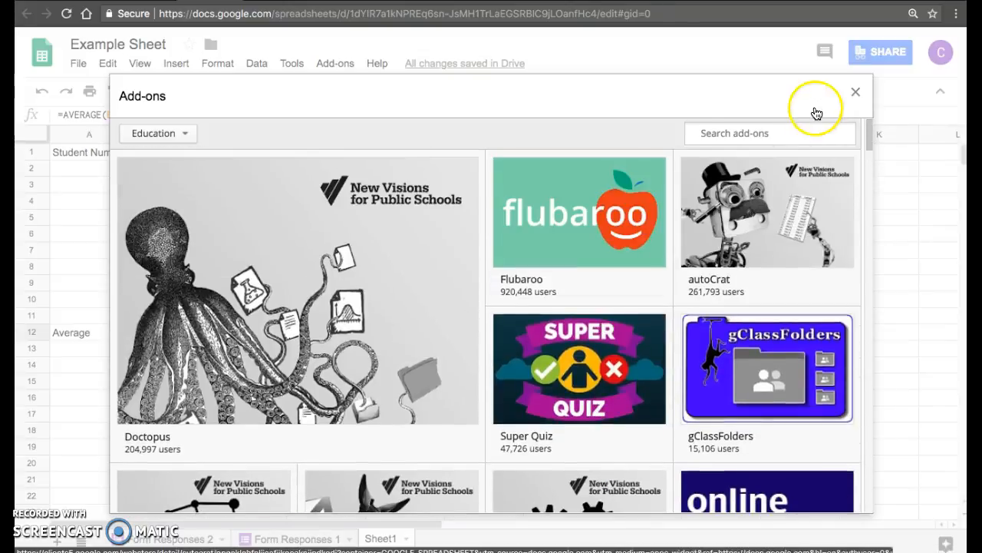
{"action": "left_click", "coordinate": [856, 94]}
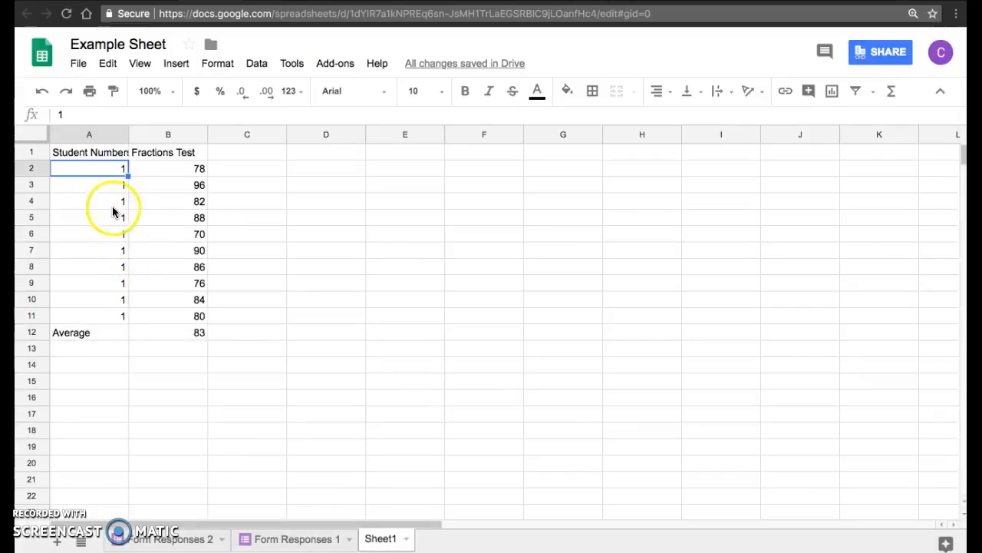
Insert a chart of the student numbers and Fractions Test scores in cells A2:B11.
{"action": "left_click", "coordinate": [97, 166]}
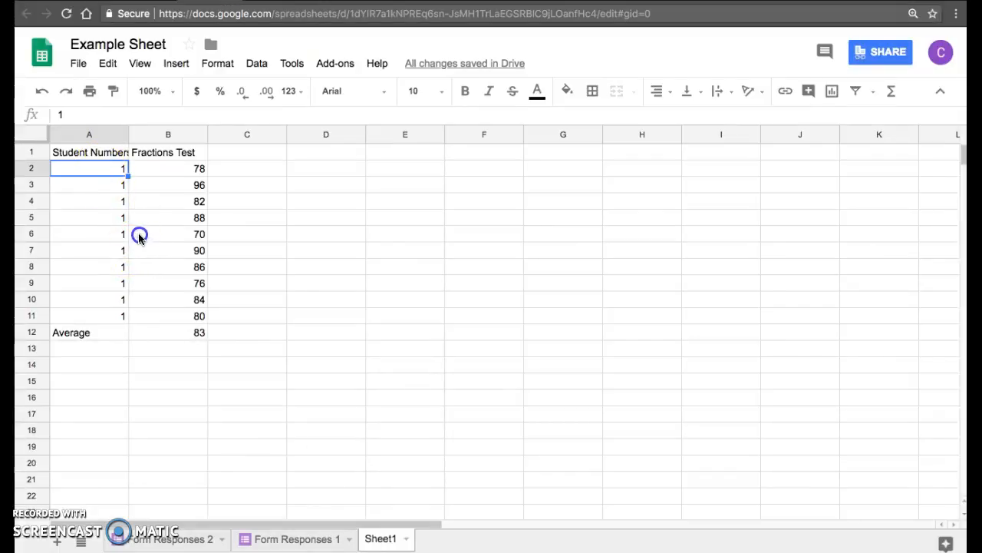
{"action": "left_click_drag", "start_coordinate": [92, 171], "coordinate": [198, 317]}
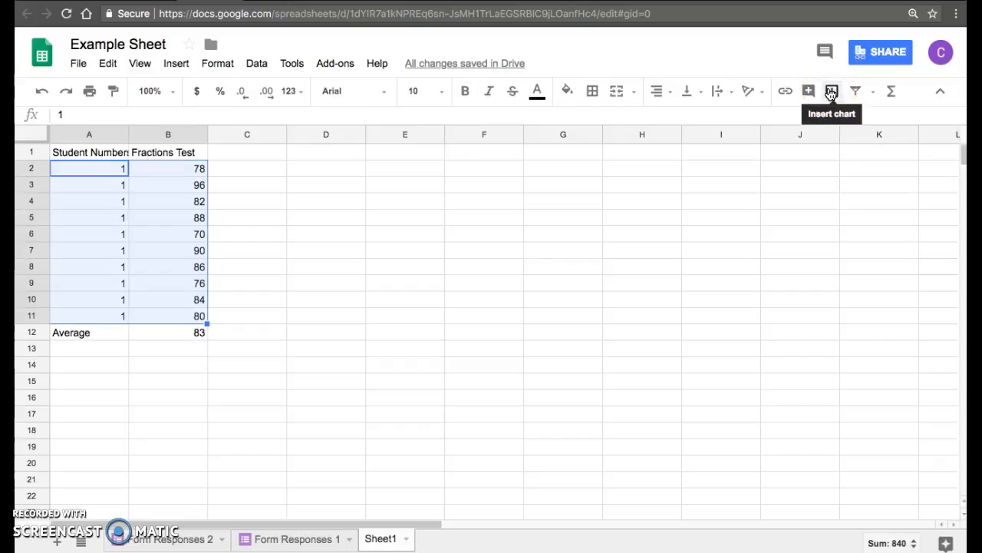
{"action": "left_click", "coordinate": [174, 63]}
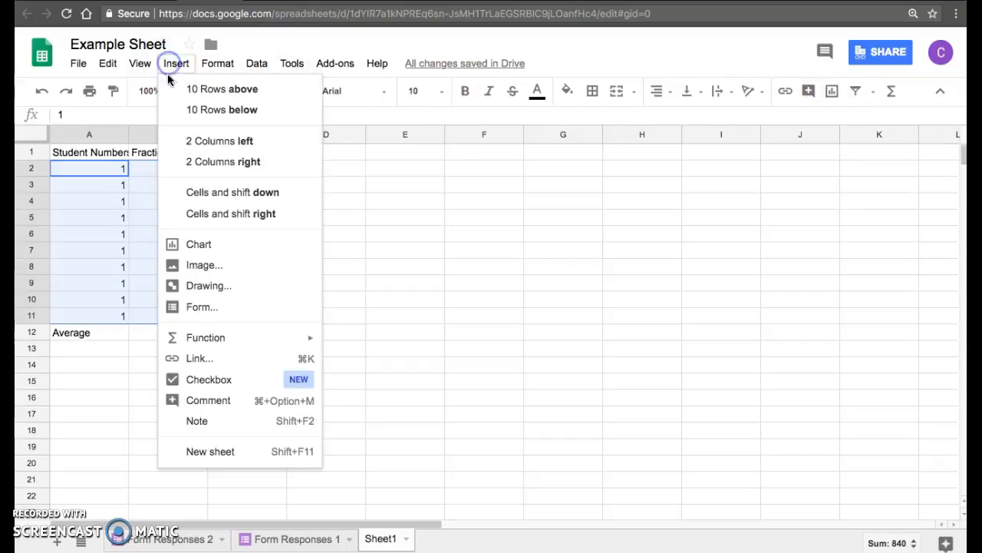
{"action": "left_click", "coordinate": [199, 246]}
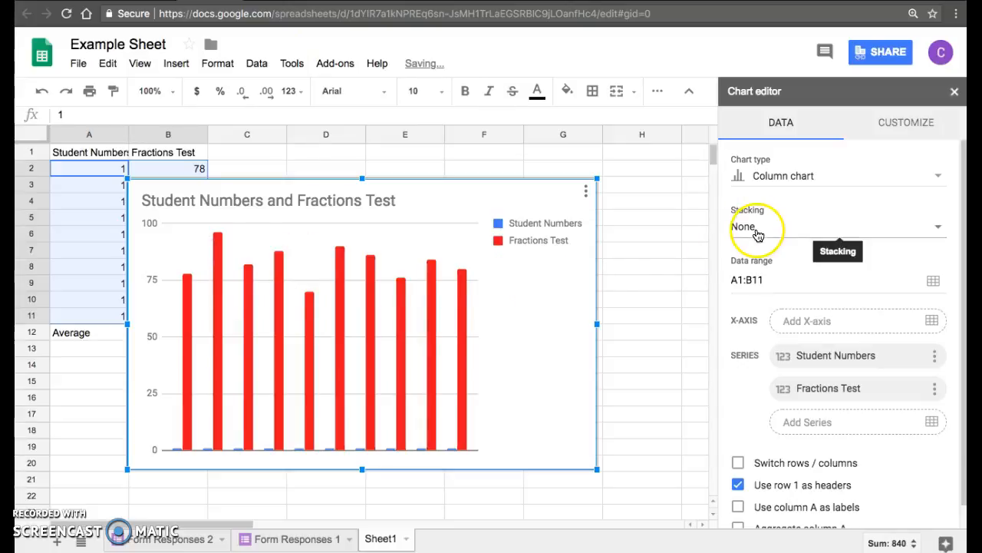
Examine the new chart's data settings, customization categories, available chart types and options menu.
{"action": "scroll", "coordinate": [770, 283], "scroll_direction": "down", "scroll_amount": 1}
{"action": "scroll", "coordinate": [771, 283], "scroll_direction": "up", "scroll_amount": 1}
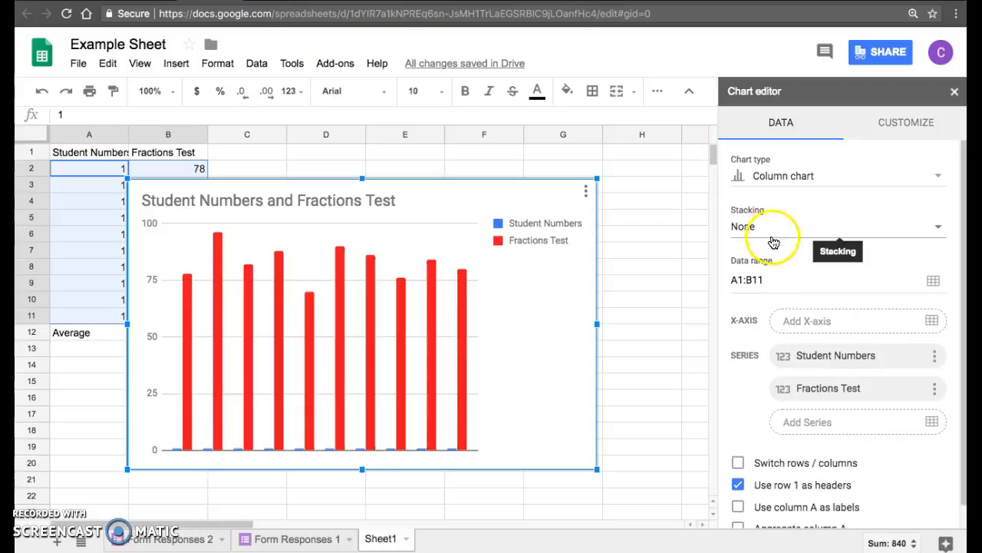
{"action": "left_click", "coordinate": [899, 124]}
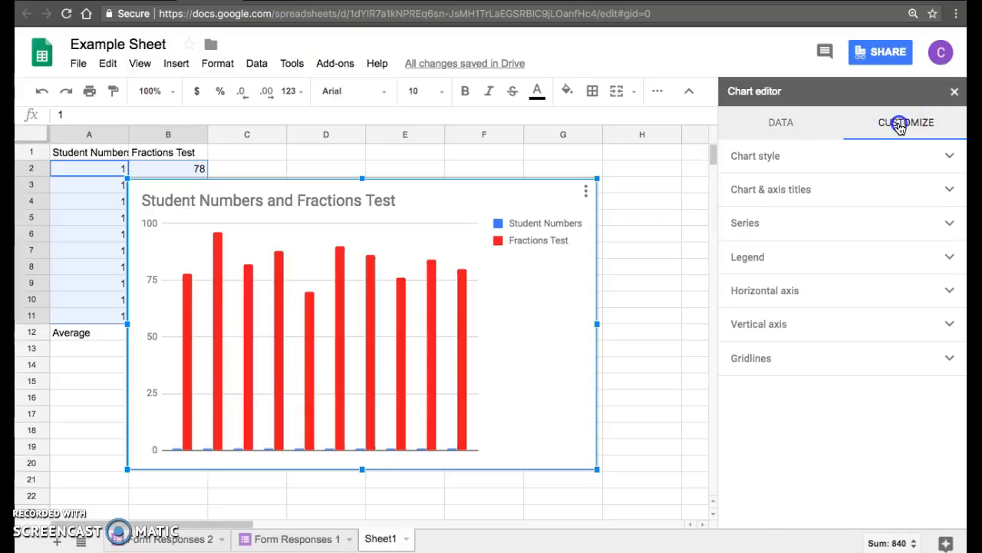
{"action": "left_click", "coordinate": [810, 120]}
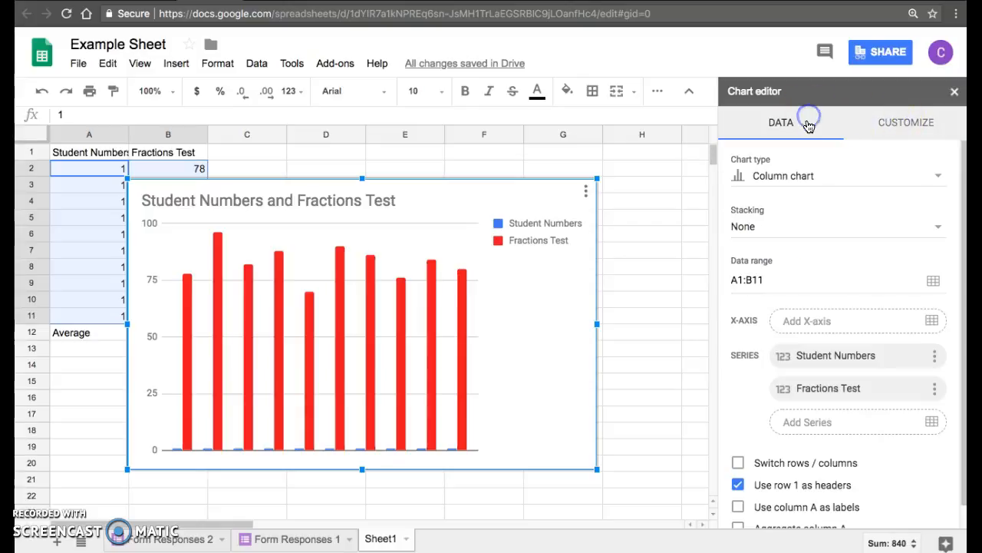
{"action": "left_click", "coordinate": [782, 185]}
{"action": "scroll", "coordinate": [778, 338], "scroll_direction": "down", "scroll_amount": 10}
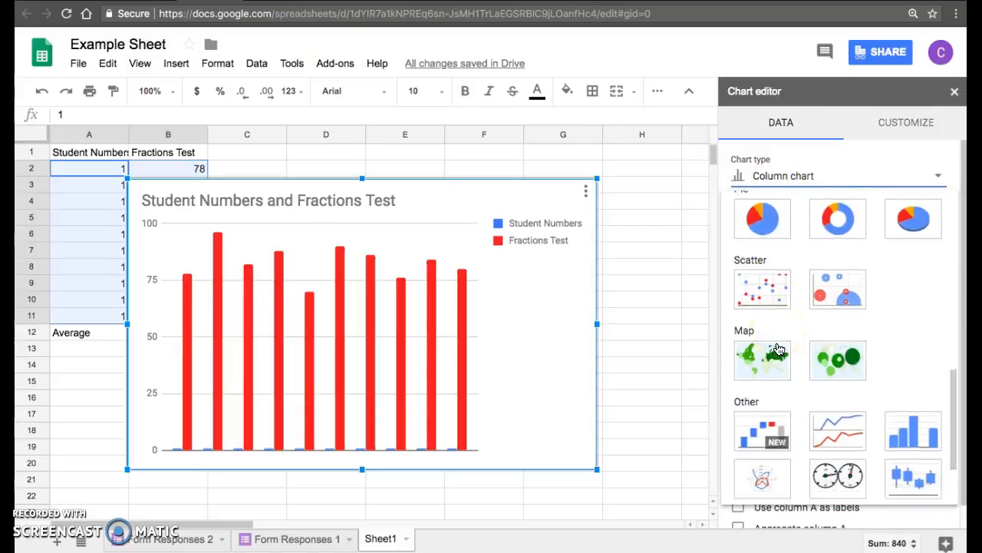
{"action": "scroll", "coordinate": [778, 349], "scroll_direction": "down", "scroll_amount": 3}
{"action": "scroll", "coordinate": [752, 322], "scroll_direction": "up", "scroll_amount": 12}
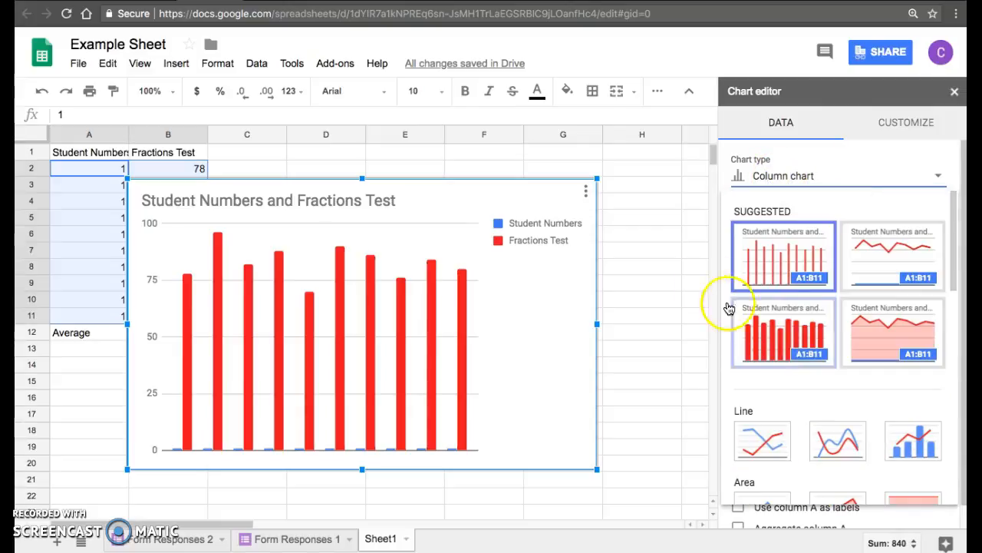
{"action": "left_click", "coordinate": [684, 267]}
{"action": "left_click", "coordinate": [580, 208]}
{"action": "left_click", "coordinate": [585, 190]}
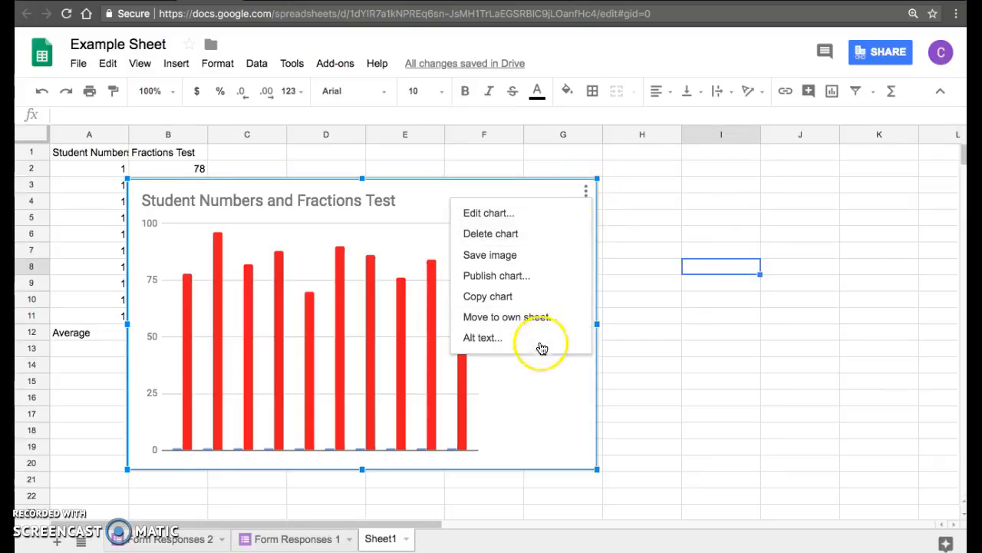
Shrink the chart and move it beside the score data, below row 8, and close the chart editor.
{"action": "double_click", "coordinate": [543, 187]}
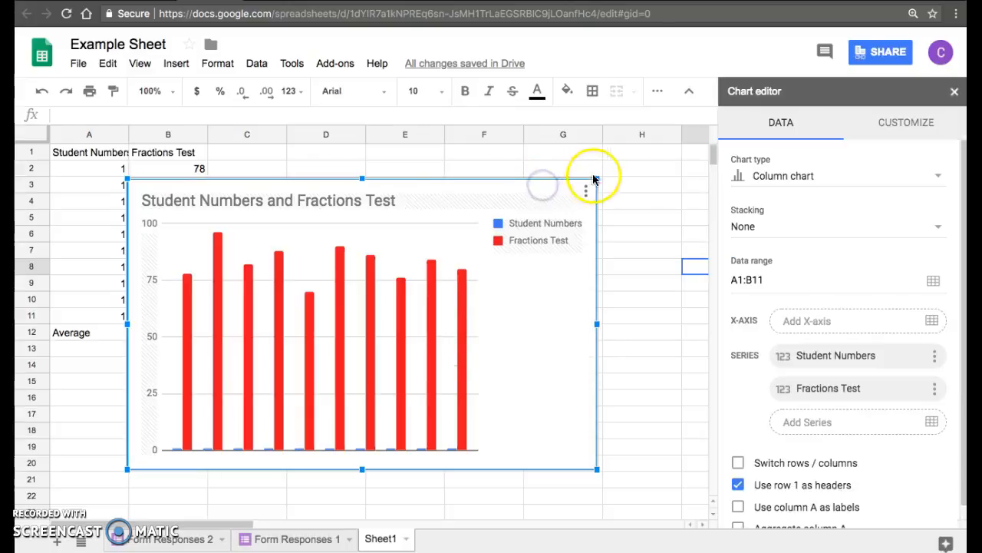
{"action": "left_click_drag", "start_coordinate": [597, 179], "coordinate": [483, 249]}
{"action": "right_click", "coordinate": [492, 351]}
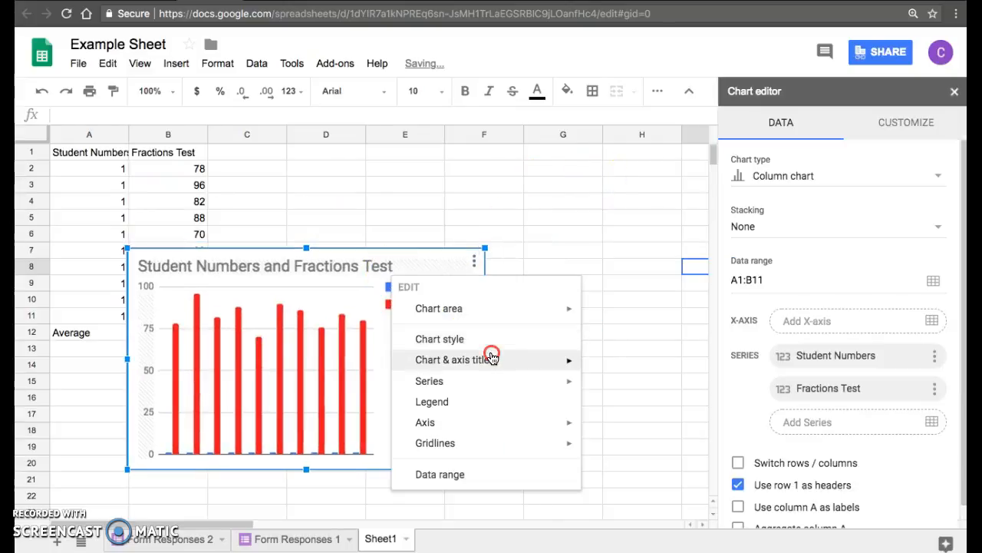
{"action": "left_click", "coordinate": [378, 251]}
{"action": "left_click_drag", "start_coordinate": [377, 248], "coordinate": [495, 272]}
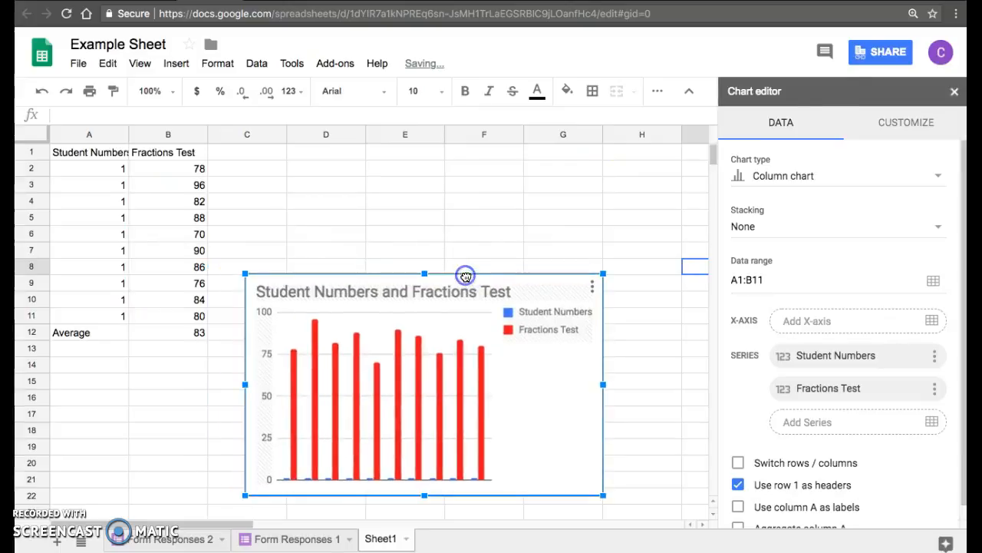
{"action": "left_click", "coordinate": [954, 91]}
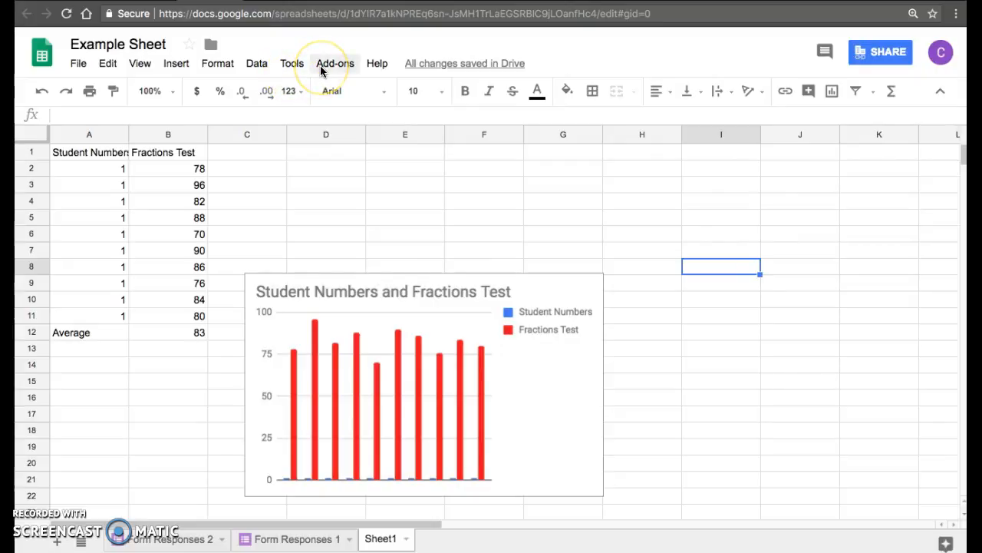
Look at the option for creating a form, view the Example Quiz form's responses page and return to Example Sheet.
{"action": "left_click", "coordinate": [291, 66]}
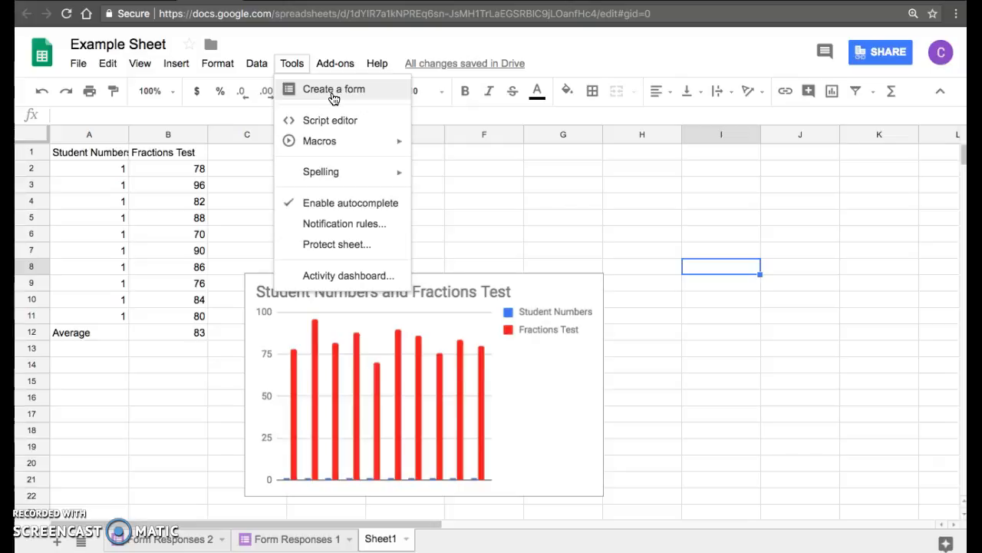
{"action": "key", "text": "Right"}
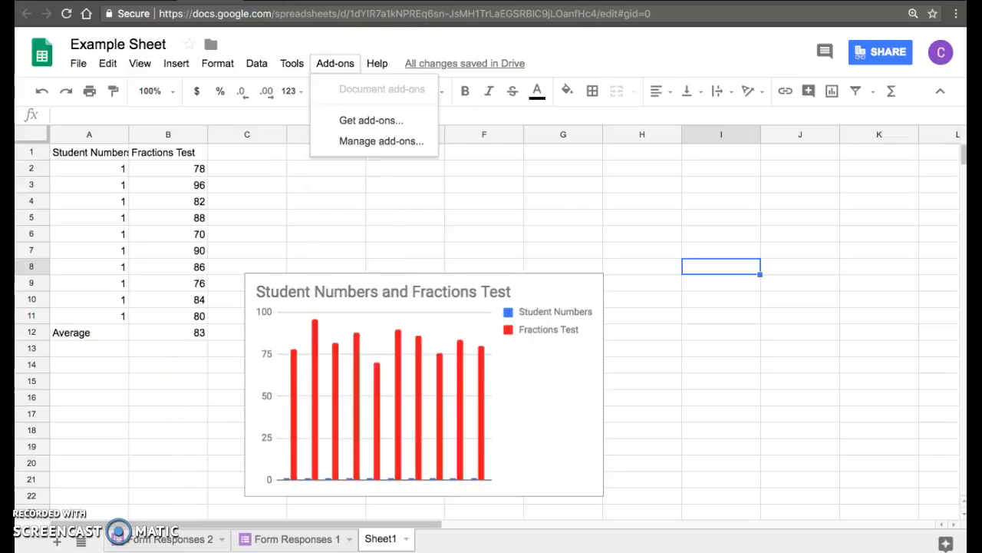
{"action": "left_click", "coordinate": [172, 122]}
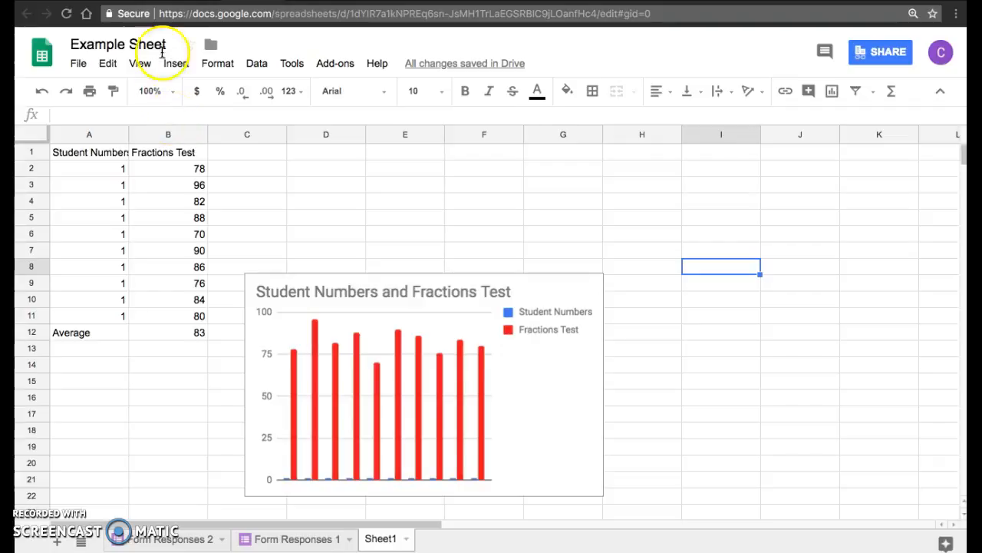
{"action": "left_click", "coordinate": [148, 1]}
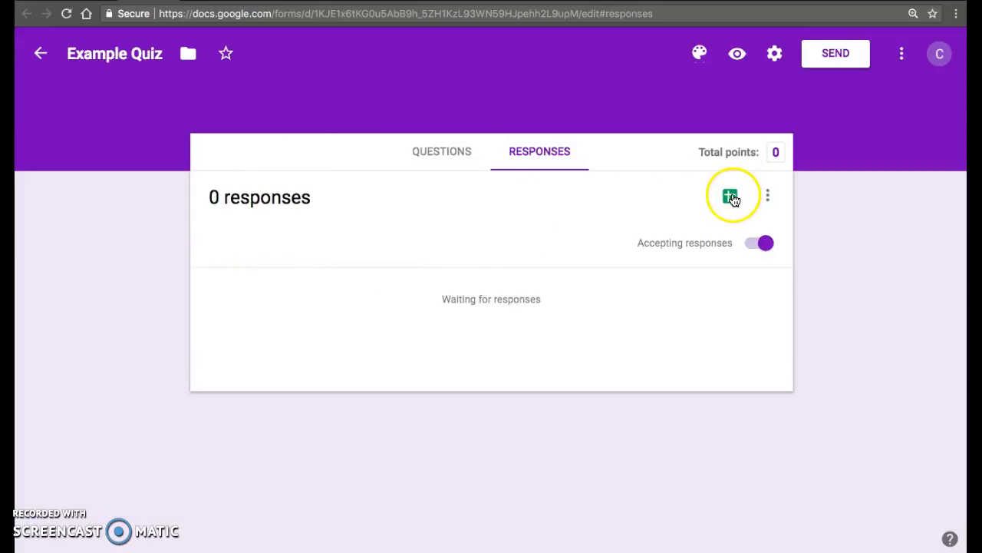
{"action": "left_click", "coordinate": [264, 6]}
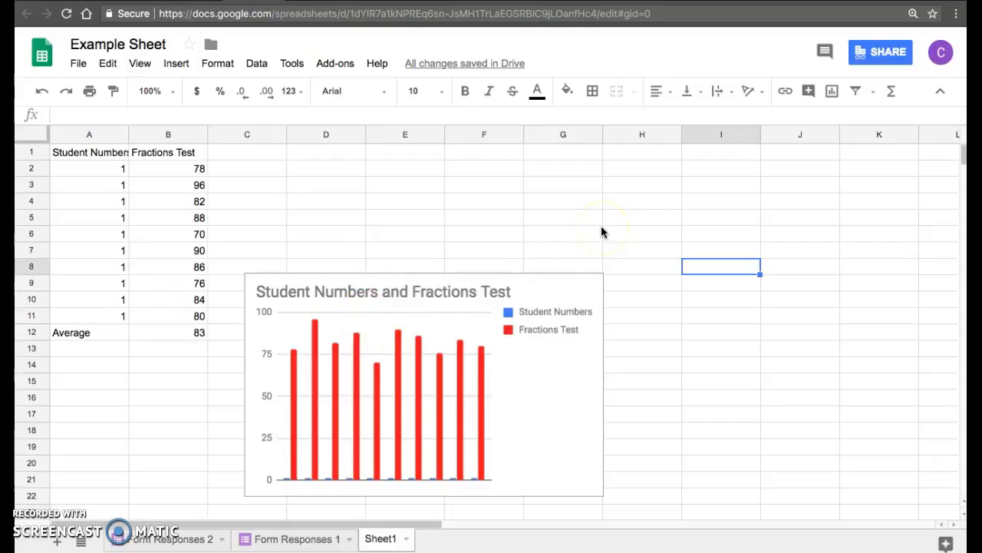
Examine Example Sheet's link-sharing access levels, including the additional link-sharing options, and leave them without saving.
{"action": "left_click", "coordinate": [861, 55]}
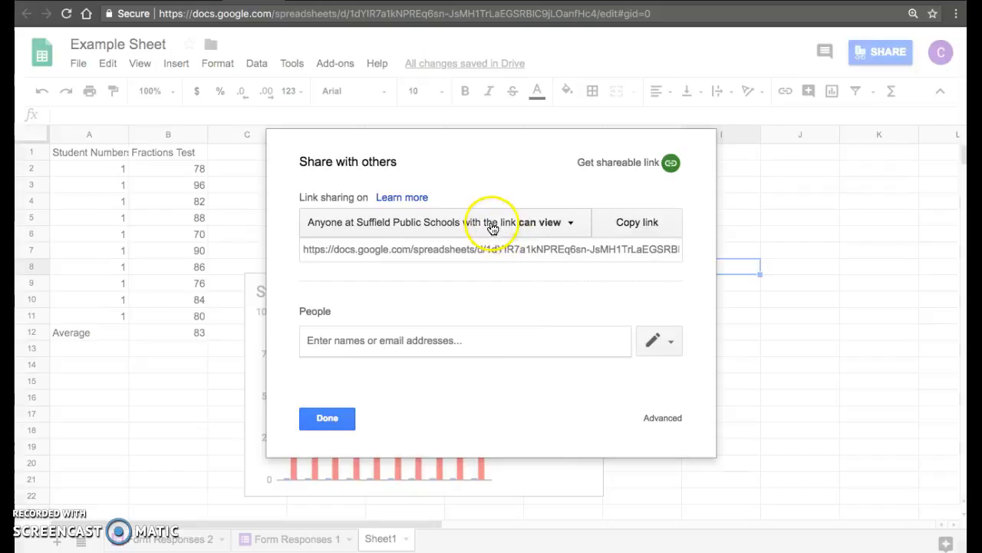
{"action": "left_click", "coordinate": [478, 247]}
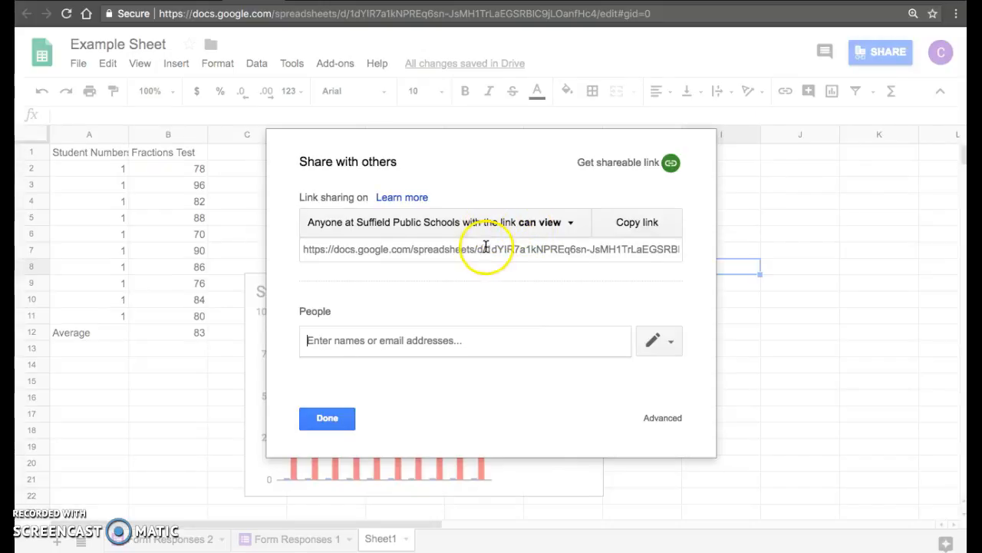
{"action": "left_click", "coordinate": [531, 232]}
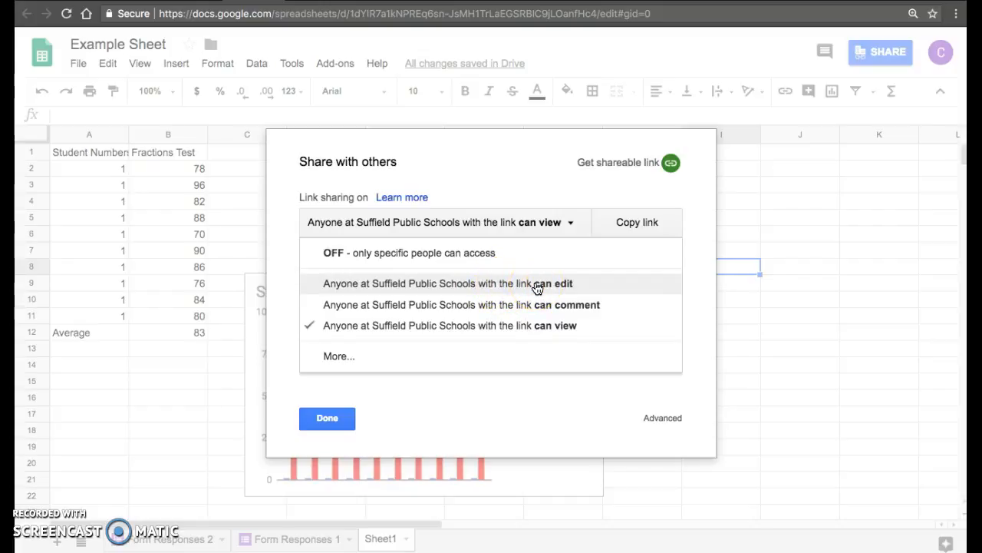
{"action": "left_click", "coordinate": [332, 358]}
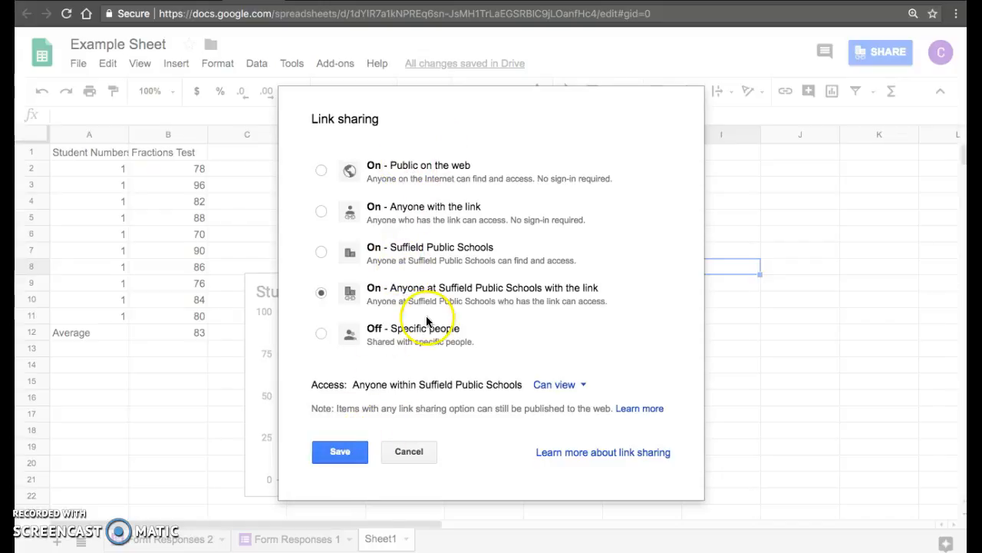
{"action": "left_click", "coordinate": [410, 452]}
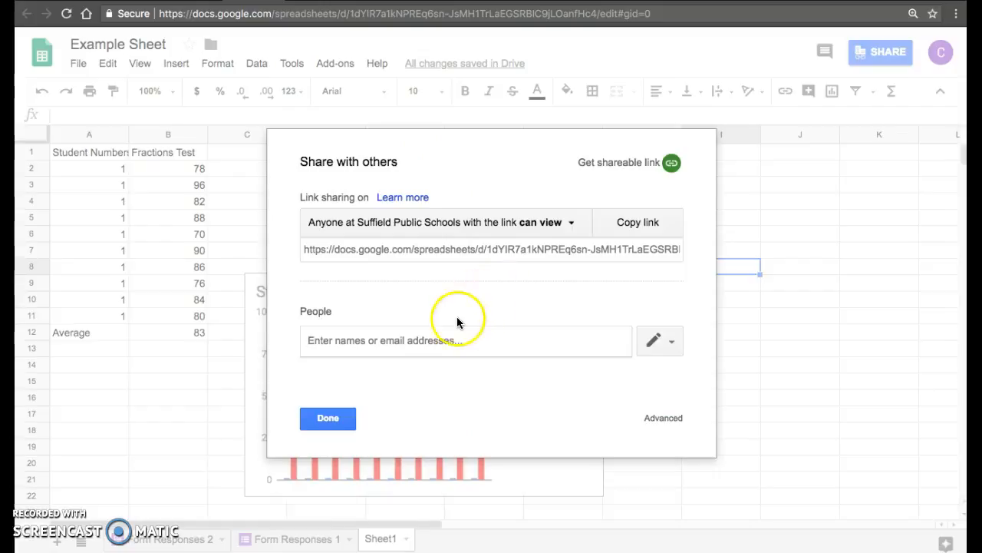
Look at the permission levels available for people invited to Example Sheet.
{"action": "left_click", "coordinate": [403, 343]}
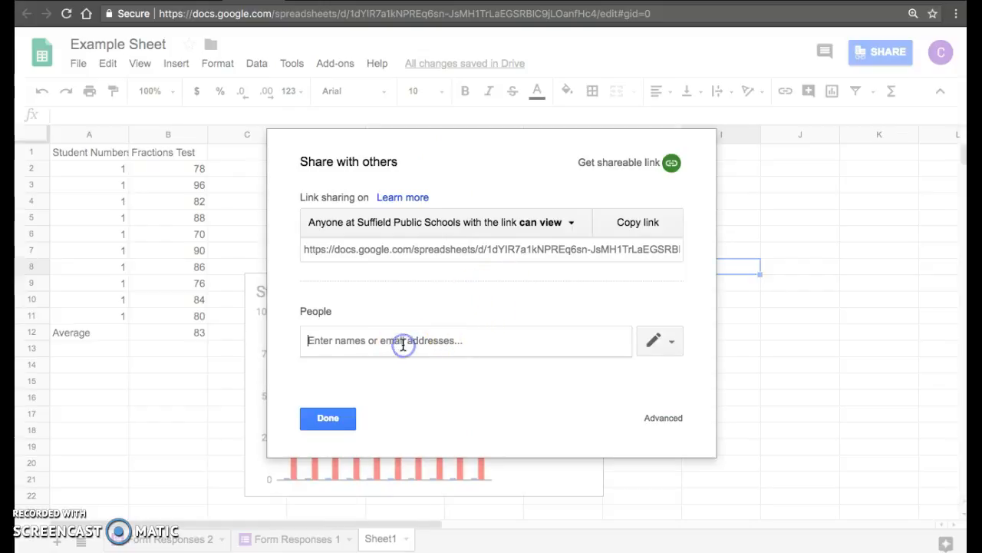
{"action": "left_click", "coordinate": [655, 344]}
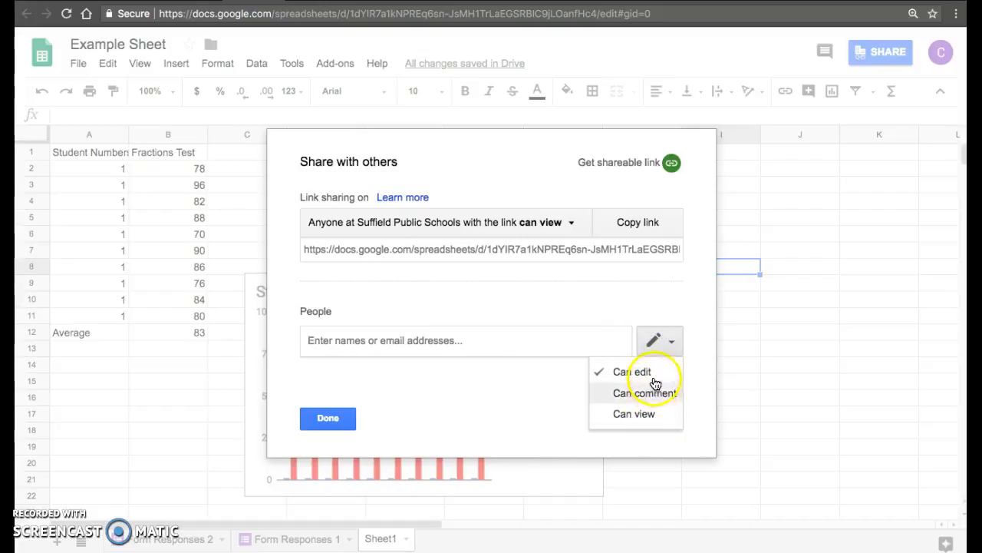
{"action": "left_click", "coordinate": [520, 379]}
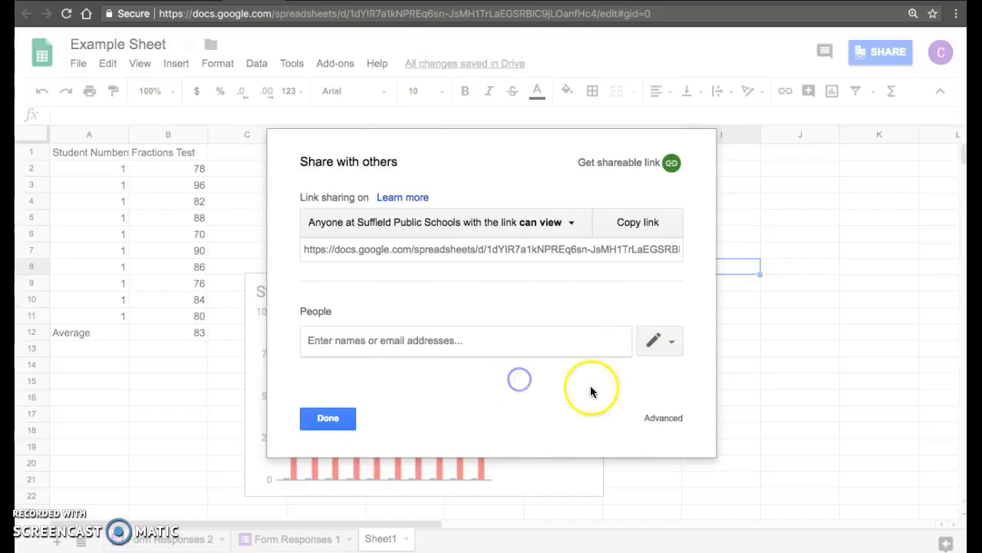
Try preventing editors from changing access and disabling download, print and copy for commenters and viewers, and discard the changes.
{"action": "left_click", "coordinate": [663, 418]}
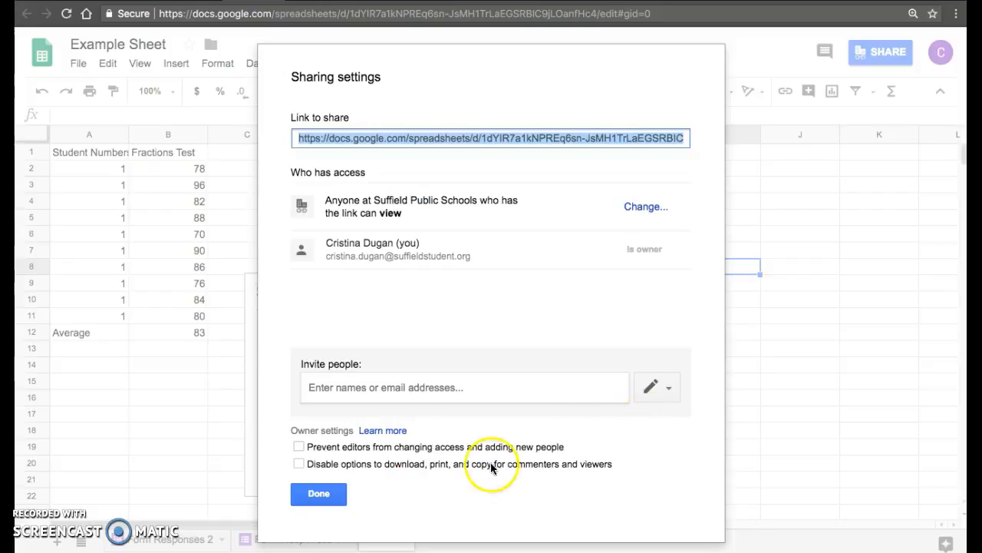
{"action": "left_click", "coordinate": [299, 447]}
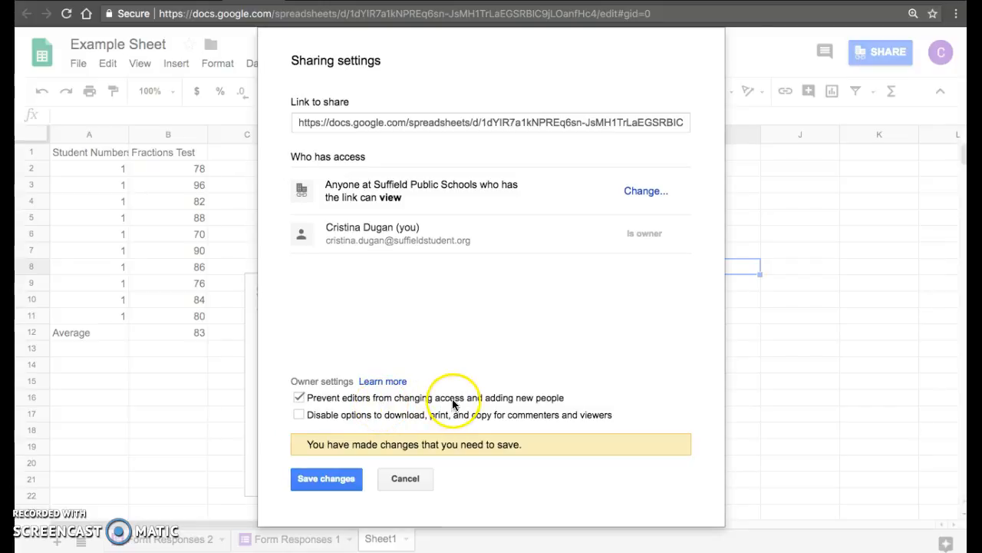
{"action": "left_click", "coordinate": [299, 415]}
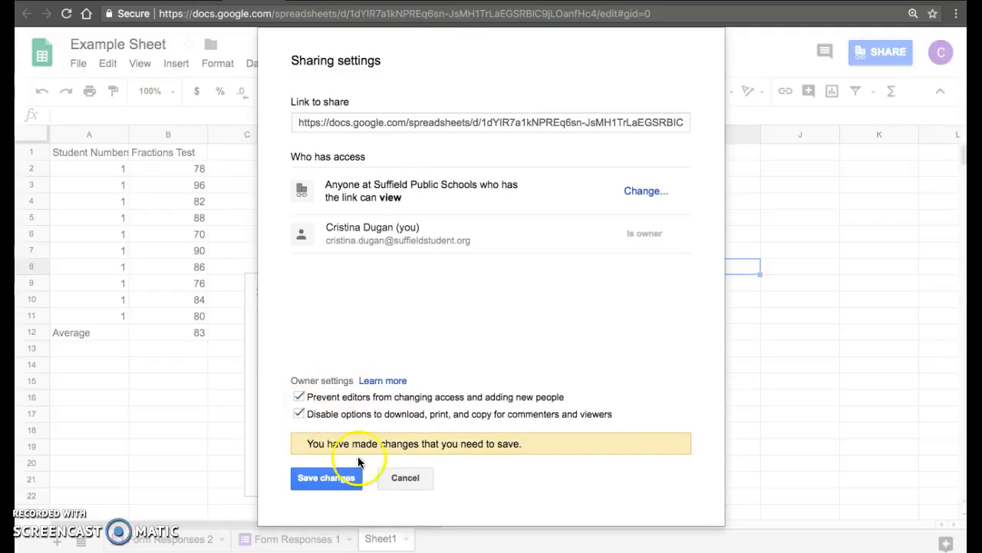
{"action": "left_click", "coordinate": [394, 479]}
{"action": "left_click", "coordinate": [318, 479]}
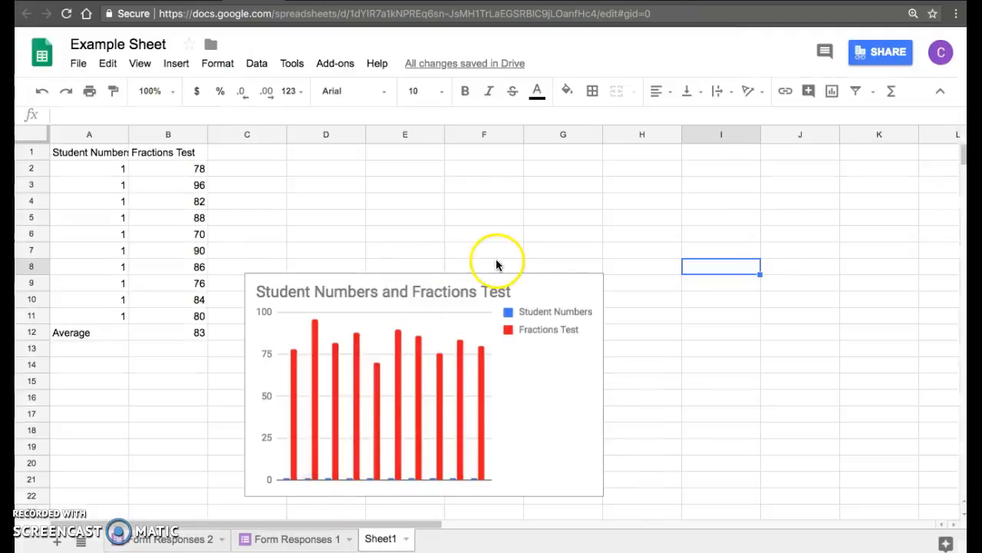